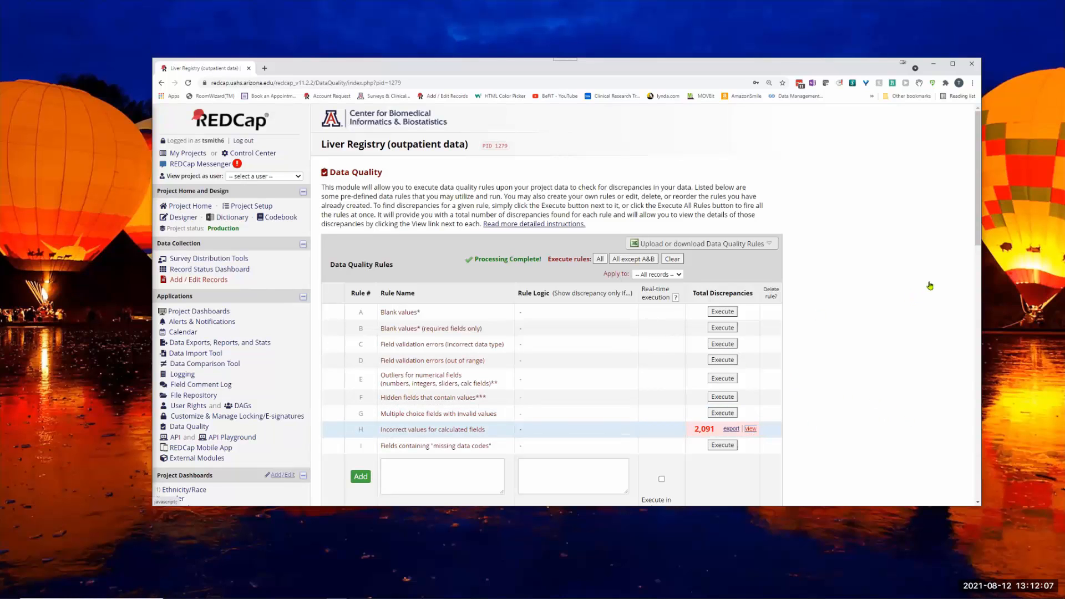
- View the discrepancies for rule H (Incorrect values for calculated fields), and open project 1279 through the Control Center in a new browser tab
click(750, 428)
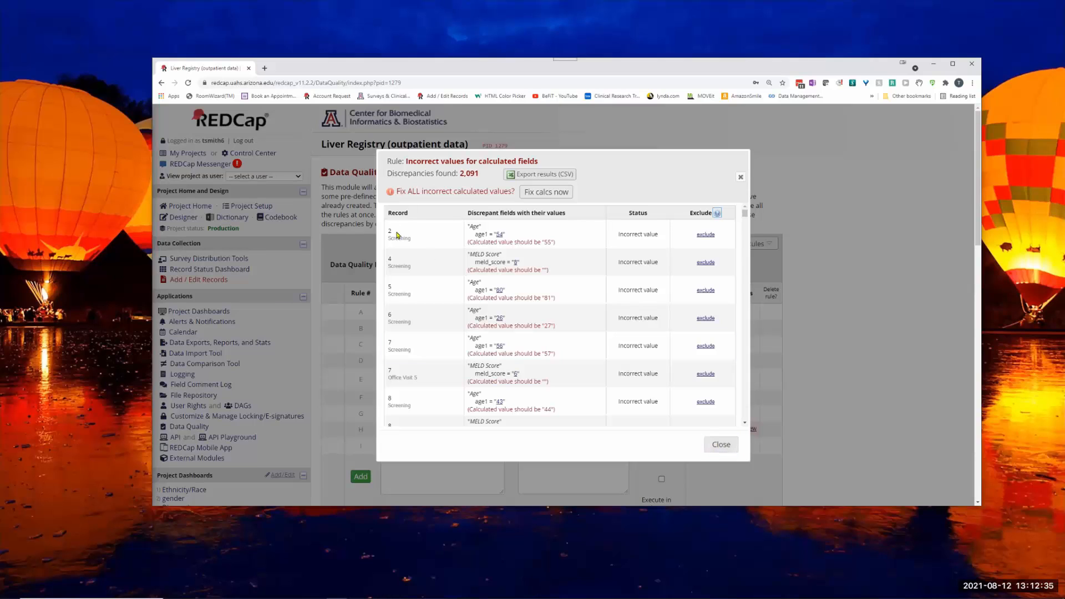
click(263, 69)
click(503, 275)
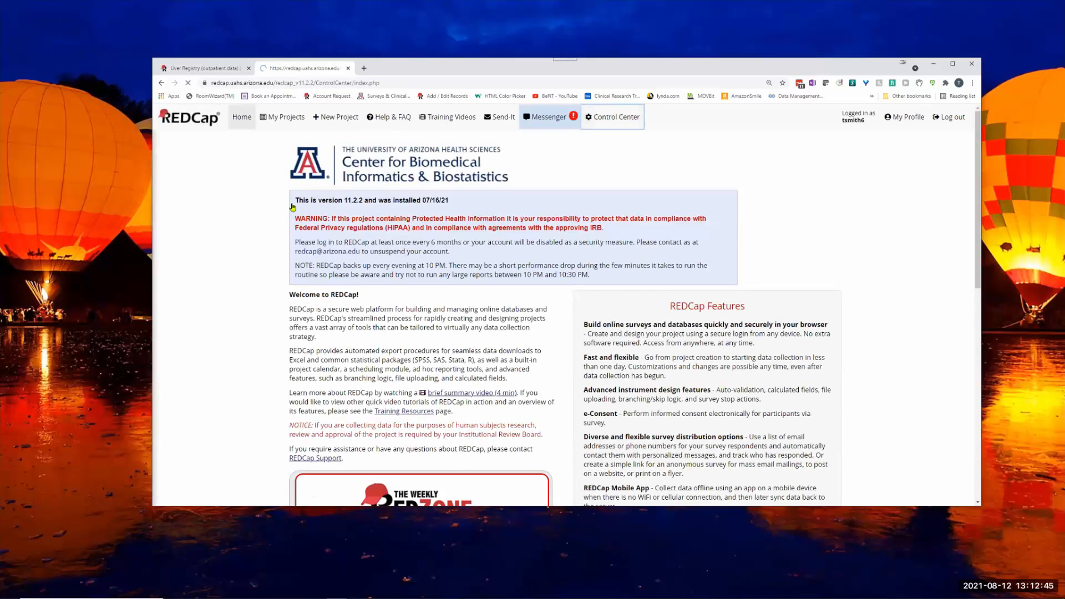
click(308, 189)
text(1276)
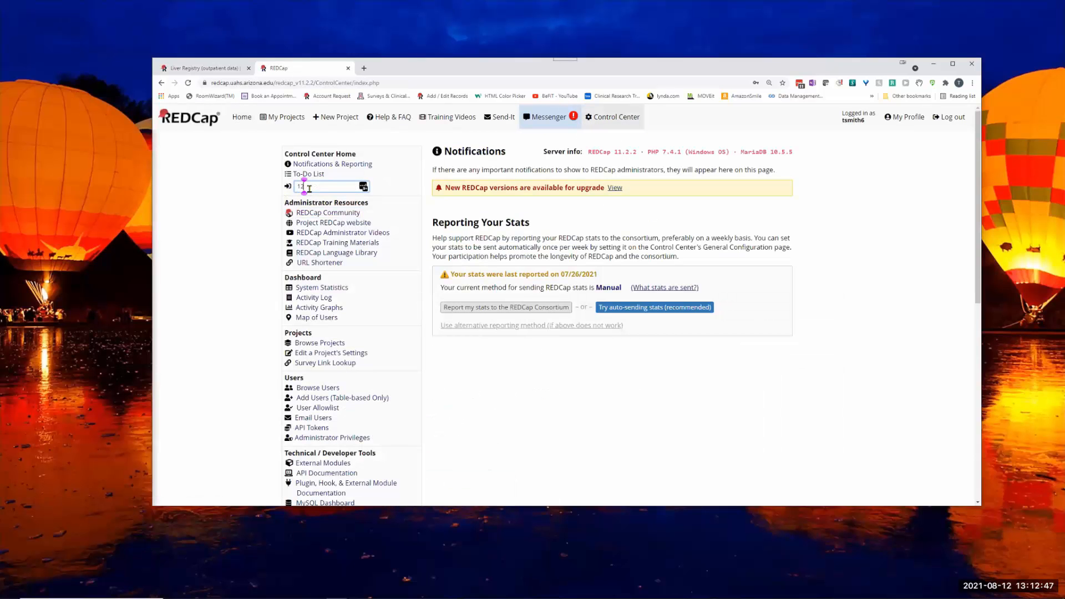
click(363, 186)
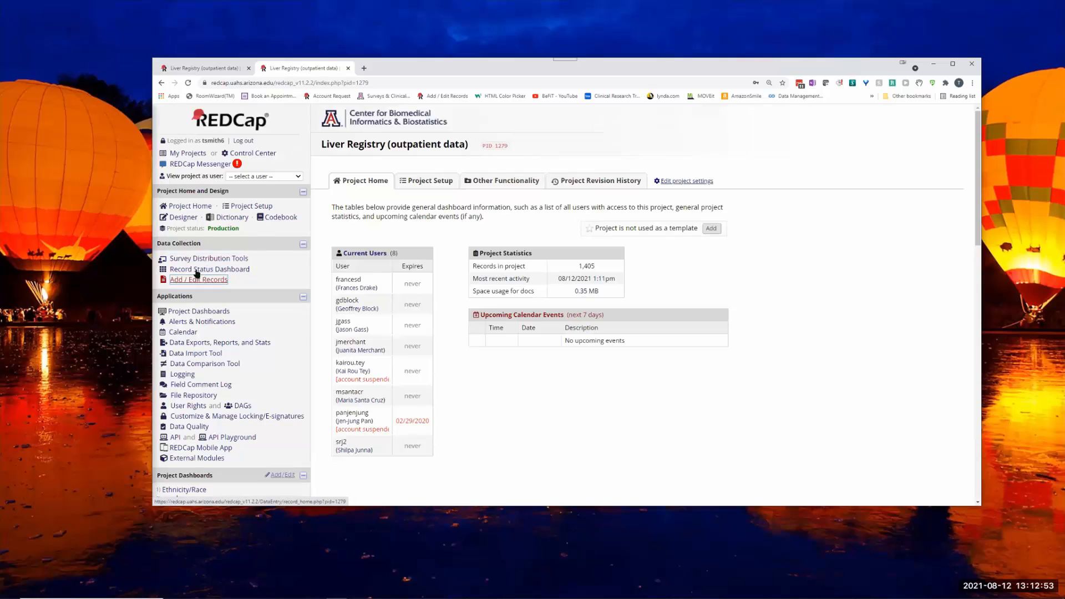
- Open record 2's Screening Demographics form from the Record Status Dashboard and compare its Age field with the discrepancy list
click(200, 274)
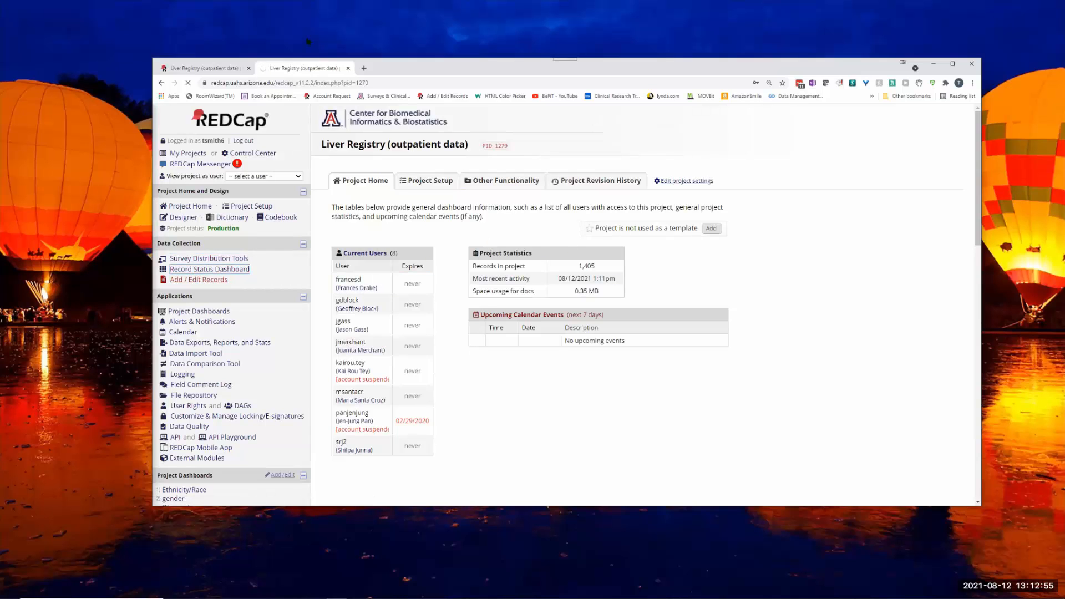
click(189, 68)
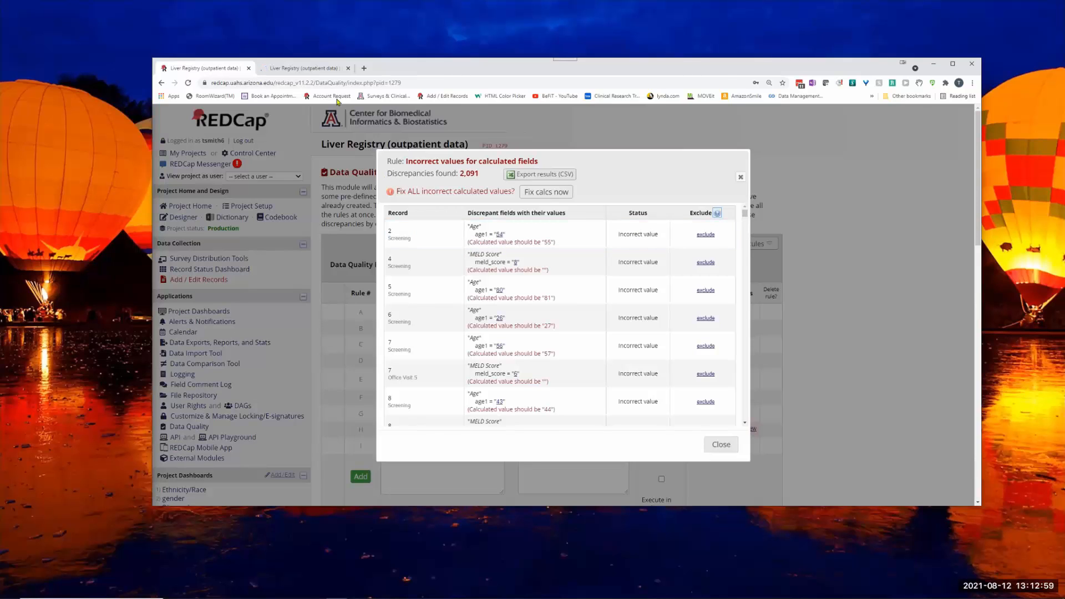
key(ctrl+Tab)
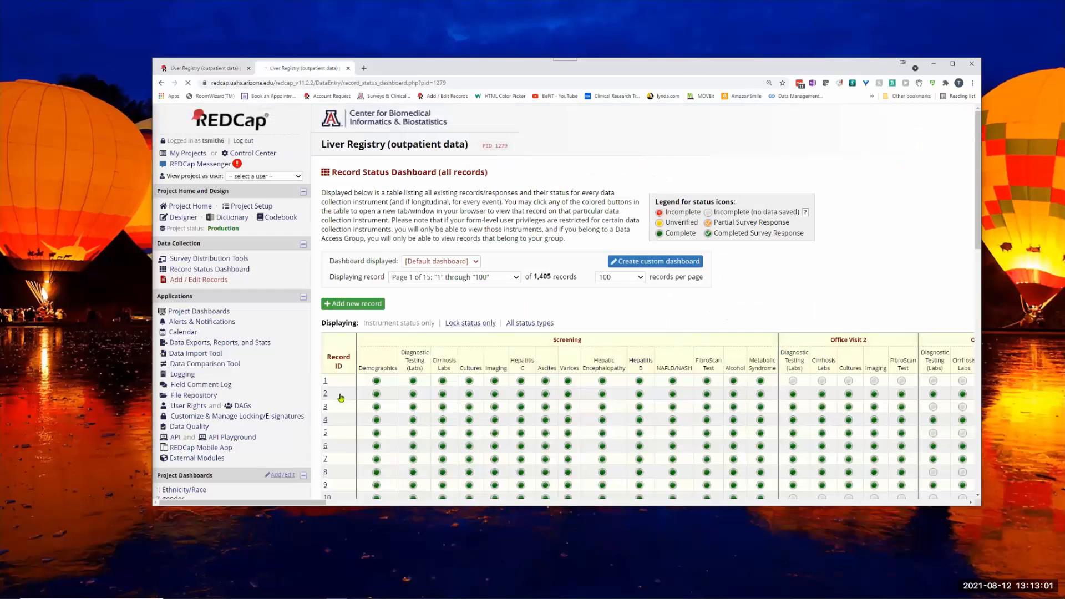
click(376, 394)
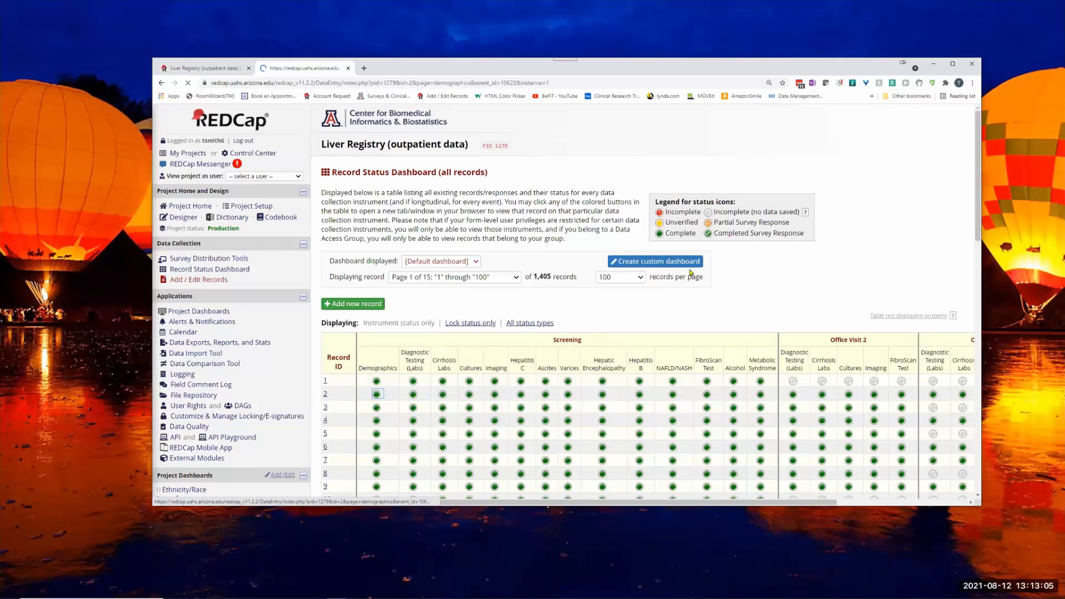
scroll(556, 305, down, 7)
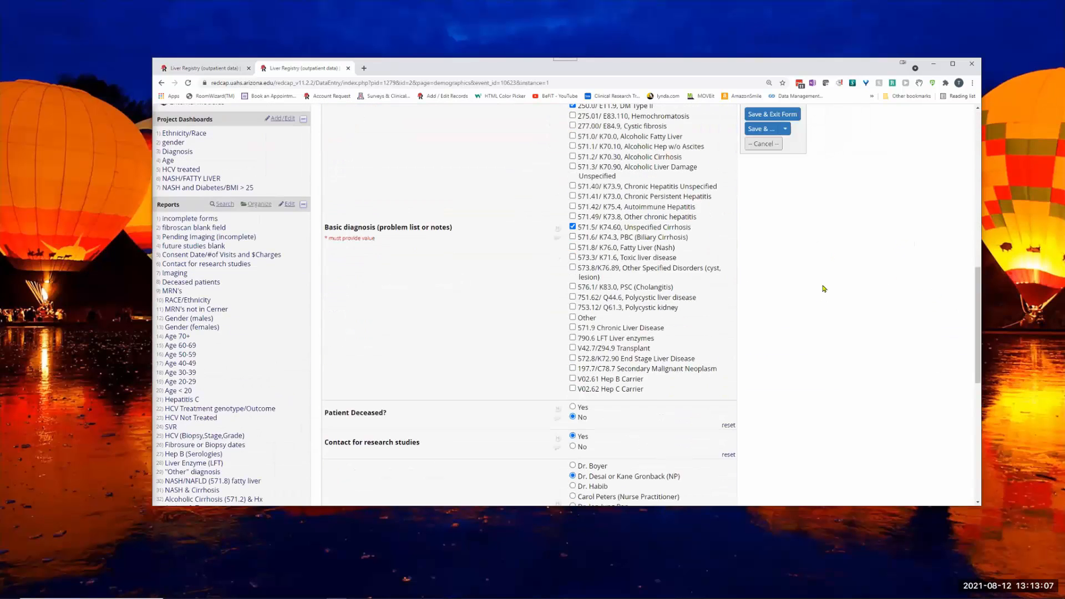
scroll(824, 288, up, 1)
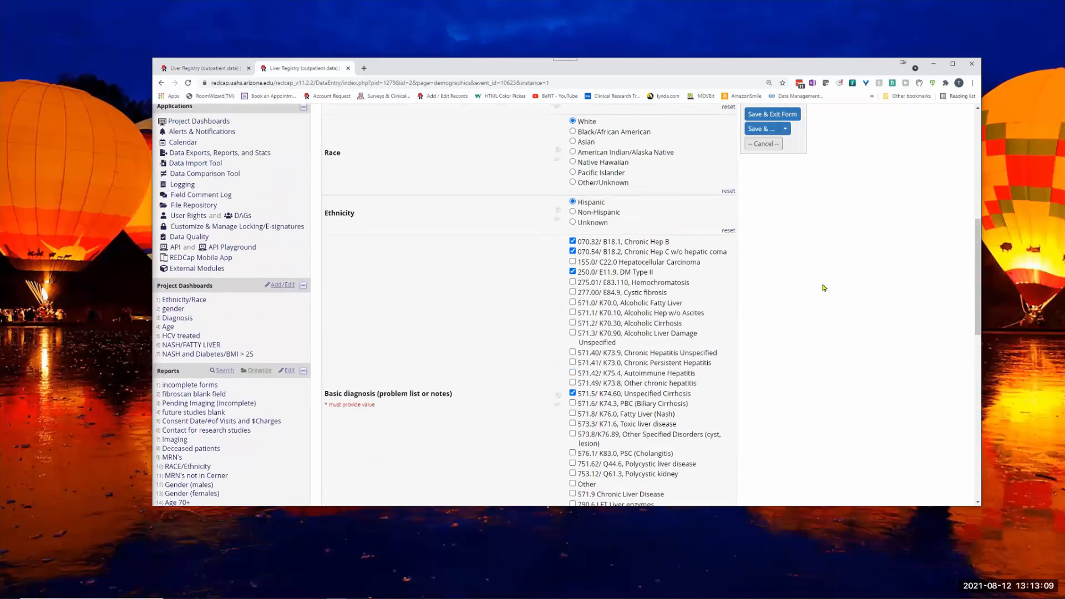
scroll(824, 287, up, 1)
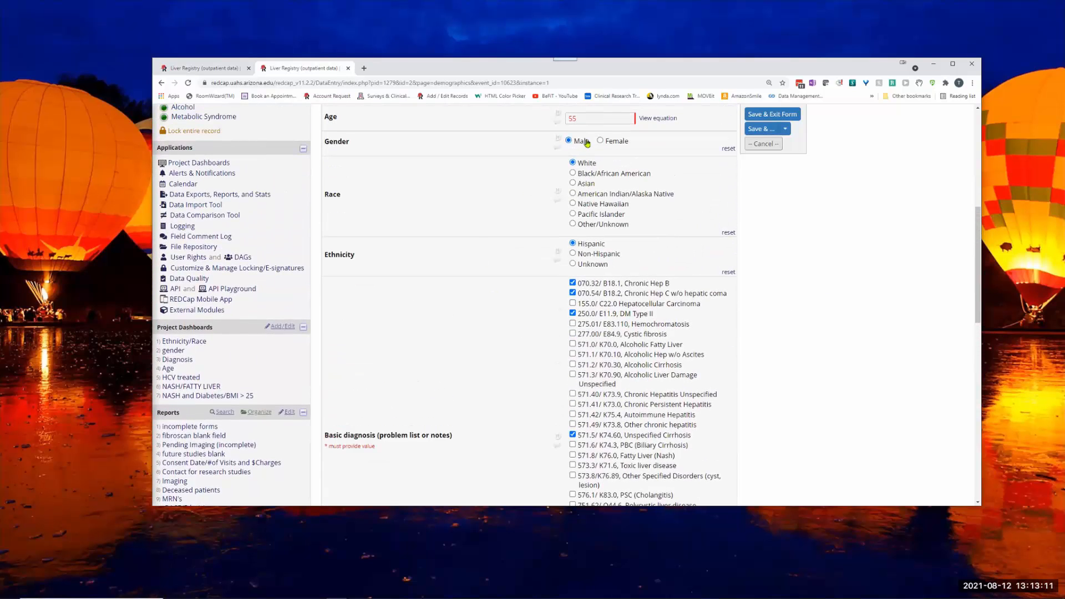
click(199, 69)
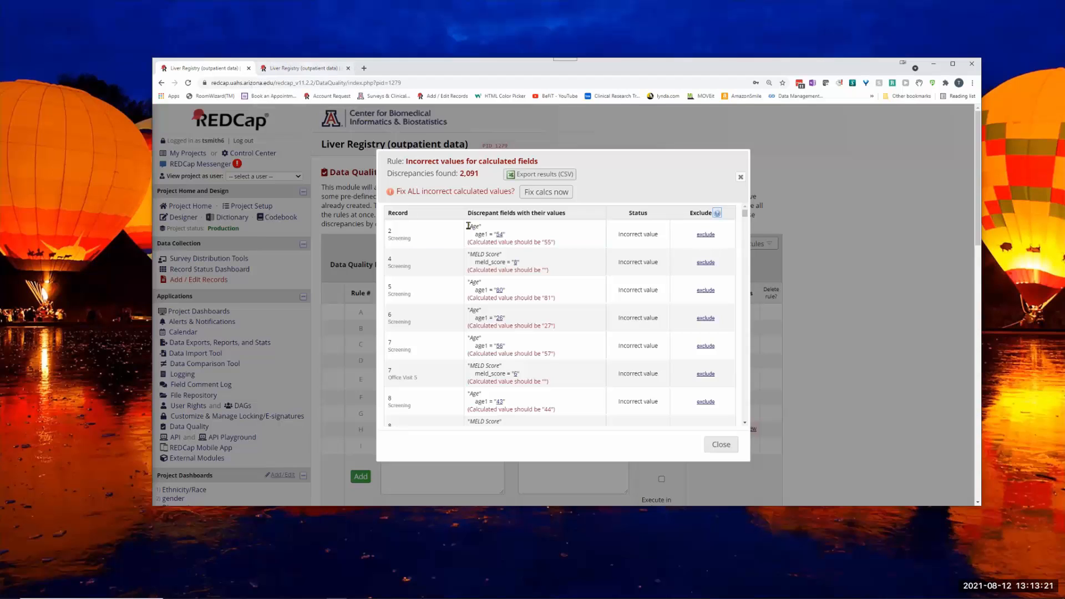
click(300, 68)
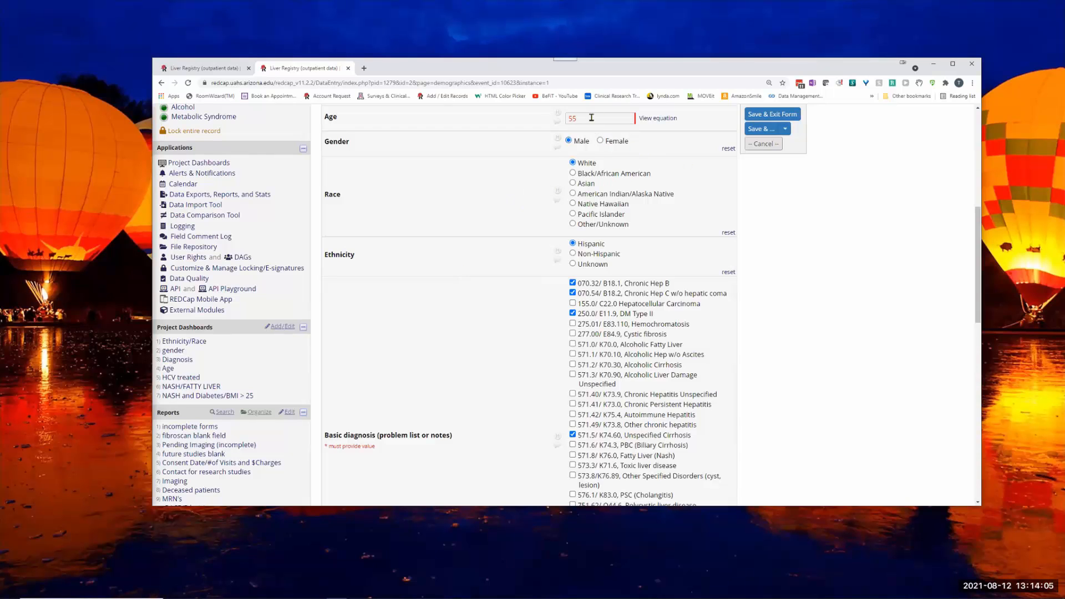
- Save record 2's Demographics form while staying on it, and check the saved Age field
click(665, 119)
click(785, 129)
click(775, 149)
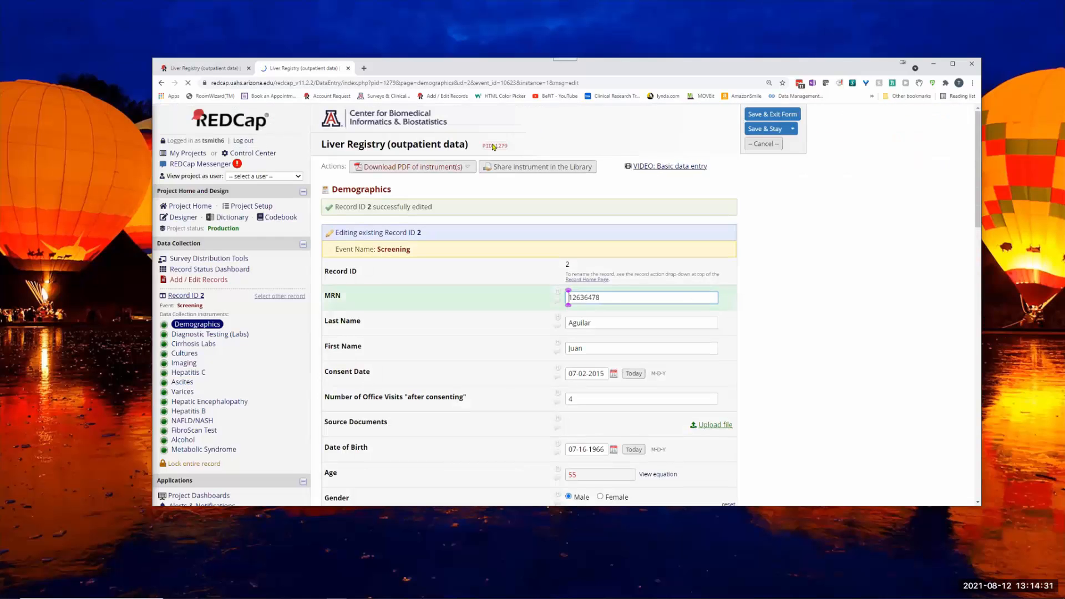
scroll(575, 393, down, 1)
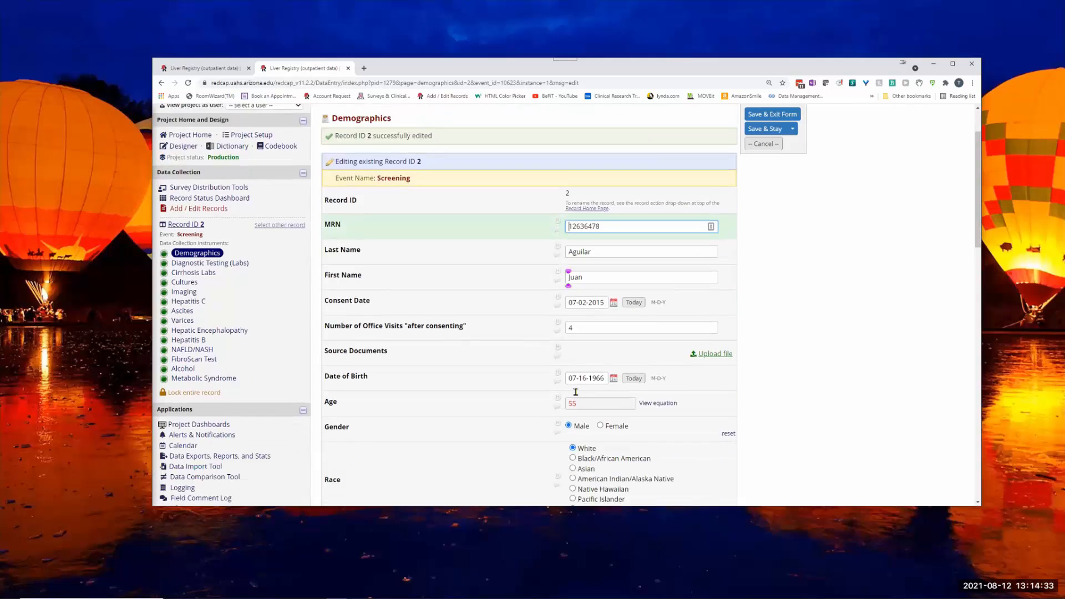
click(162, 83)
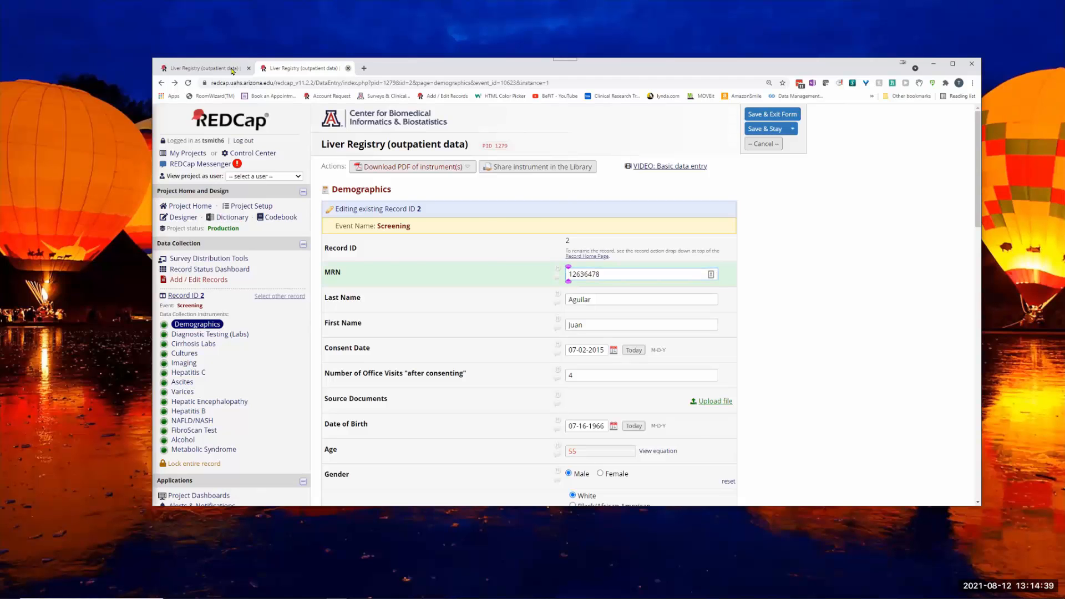
- Return to the Data Quality page, reload it and rerun rule H (Incorrect values for calculated fields)
click(348, 68)
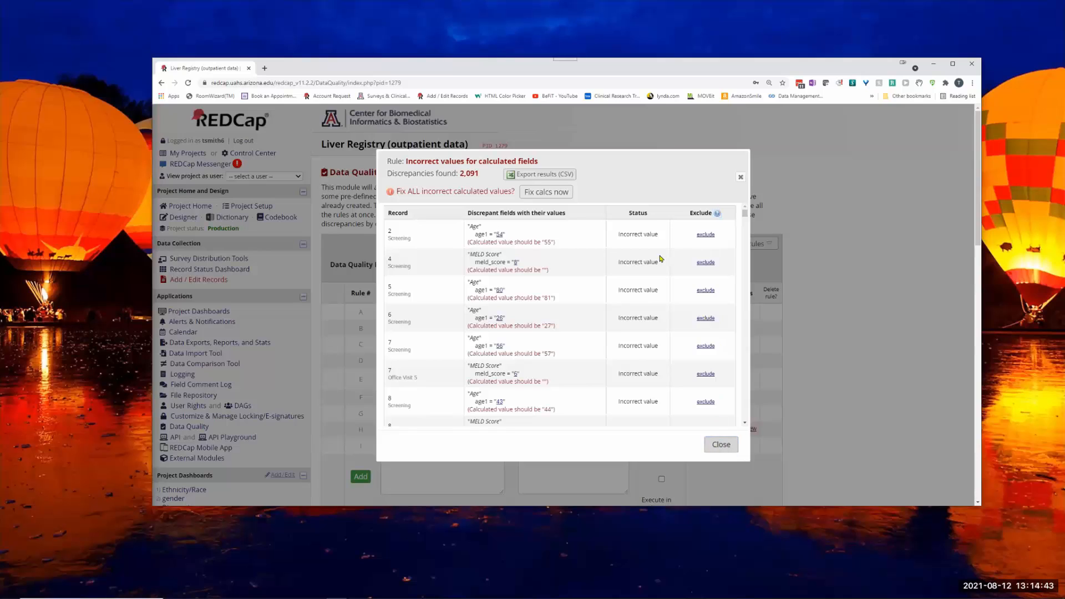
click(718, 444)
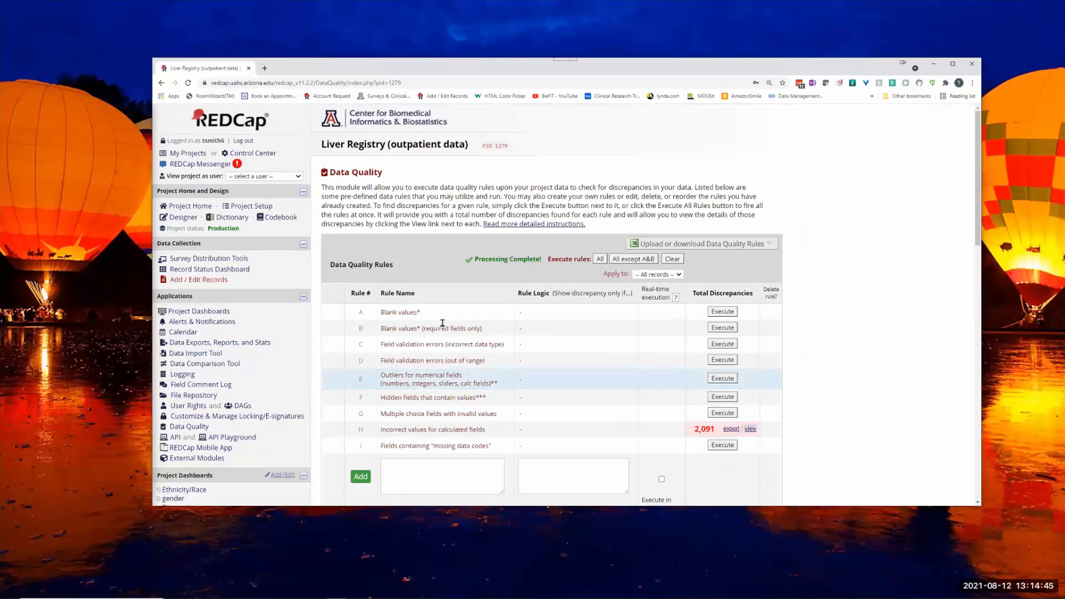
click(187, 83)
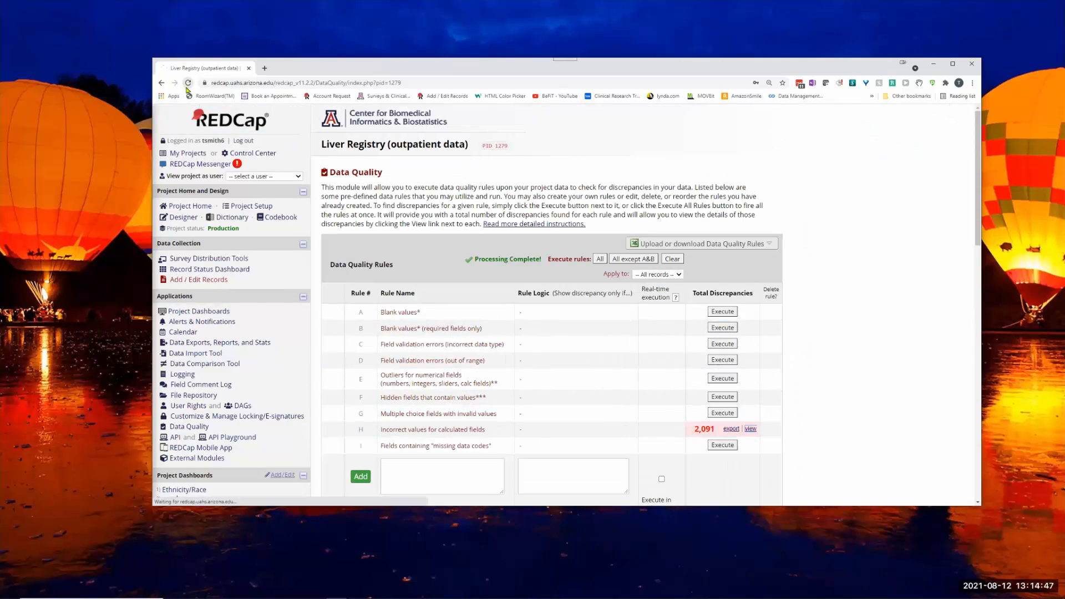
click(721, 430)
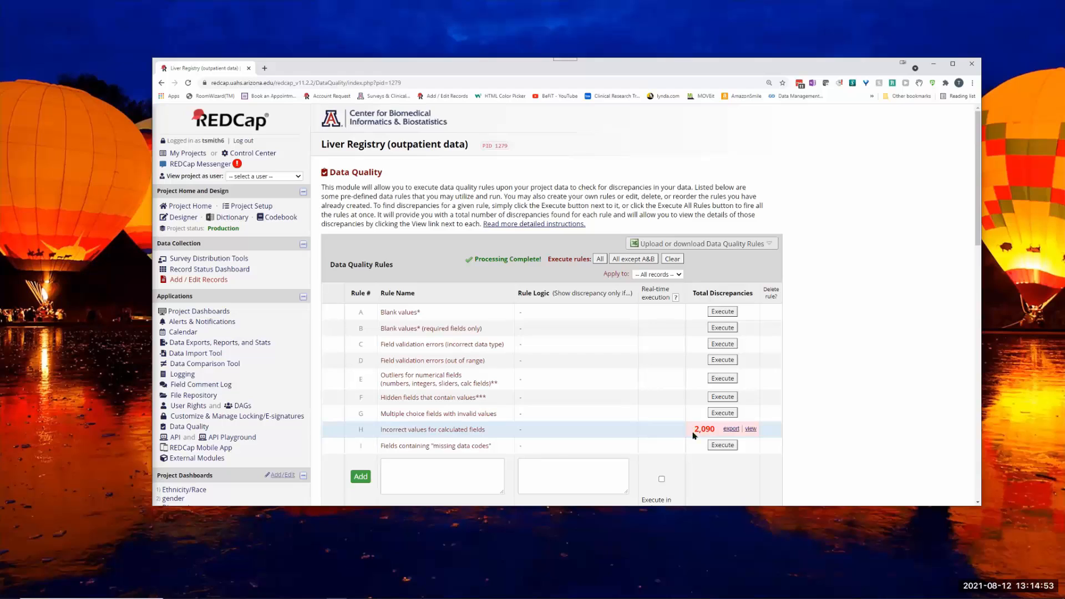
- Review the updated list of discrepancies for rule H and close it
click(764, 430)
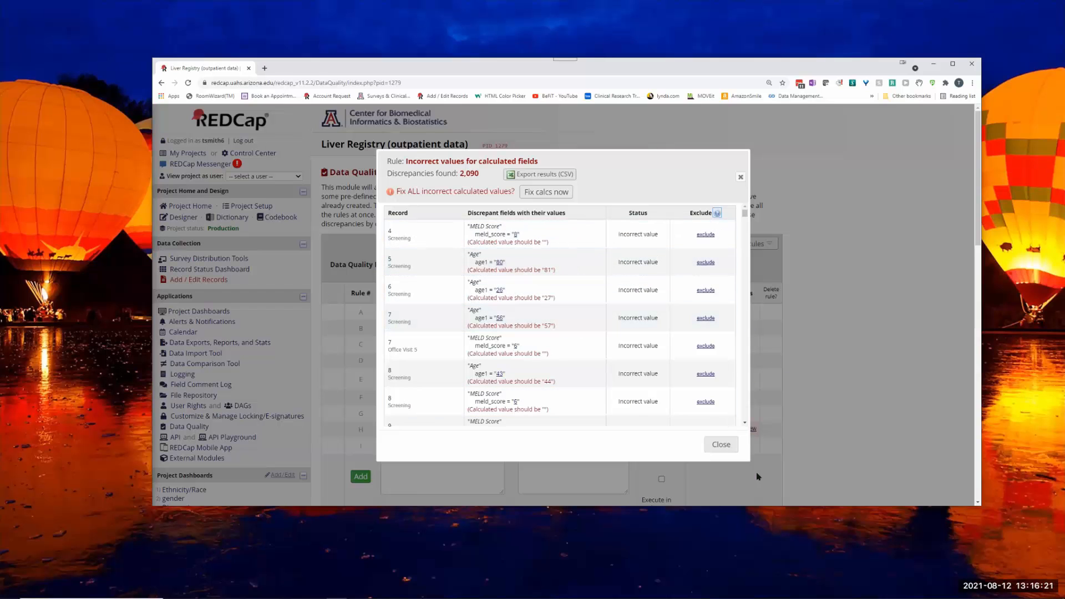
key(Escape)
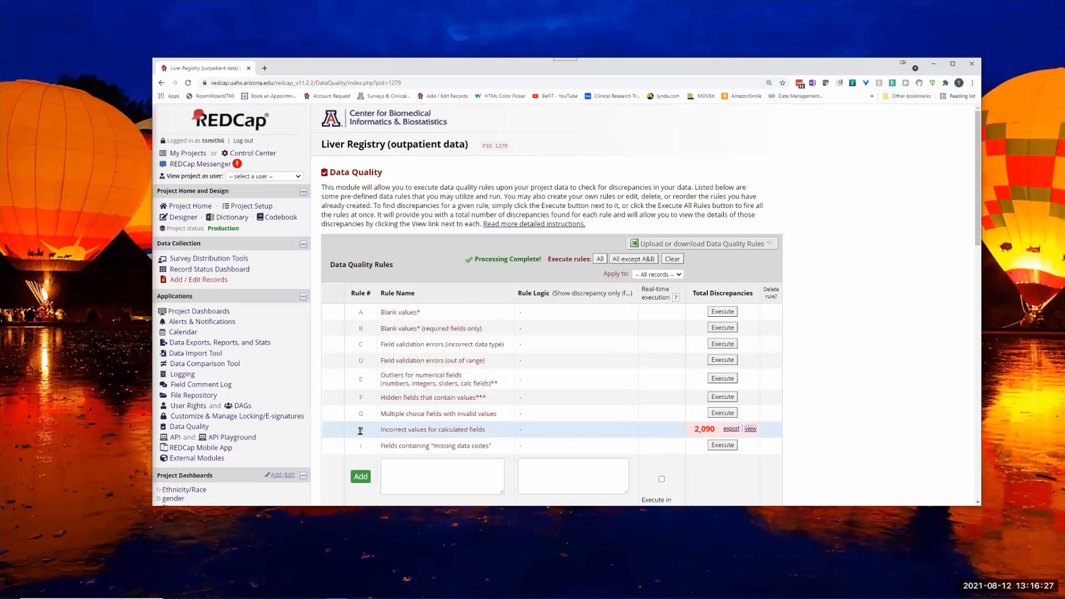
drag(387, 431, 501, 429)
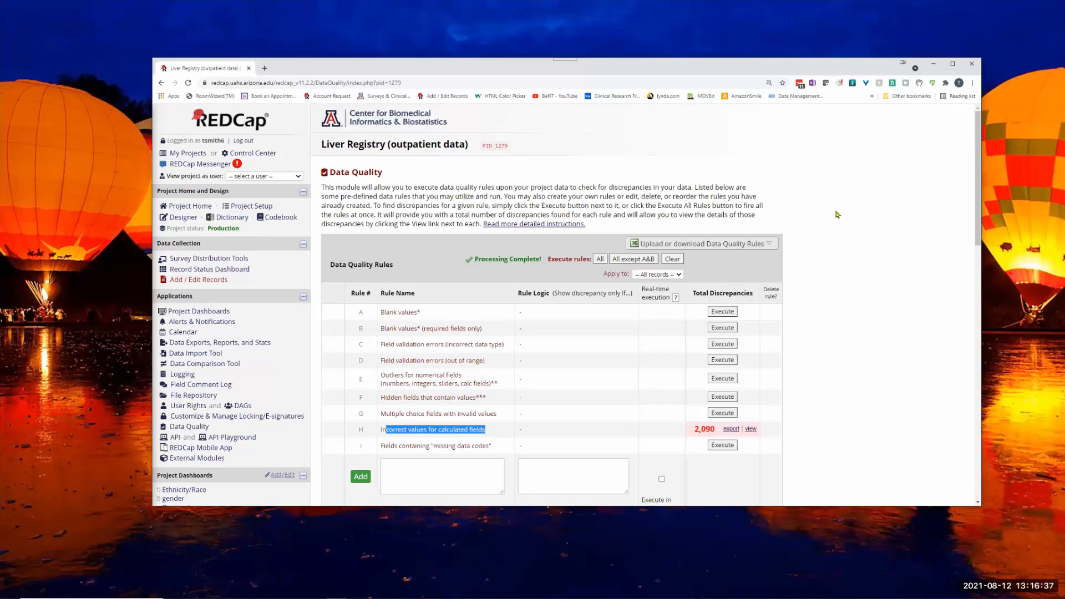
click(750, 429)
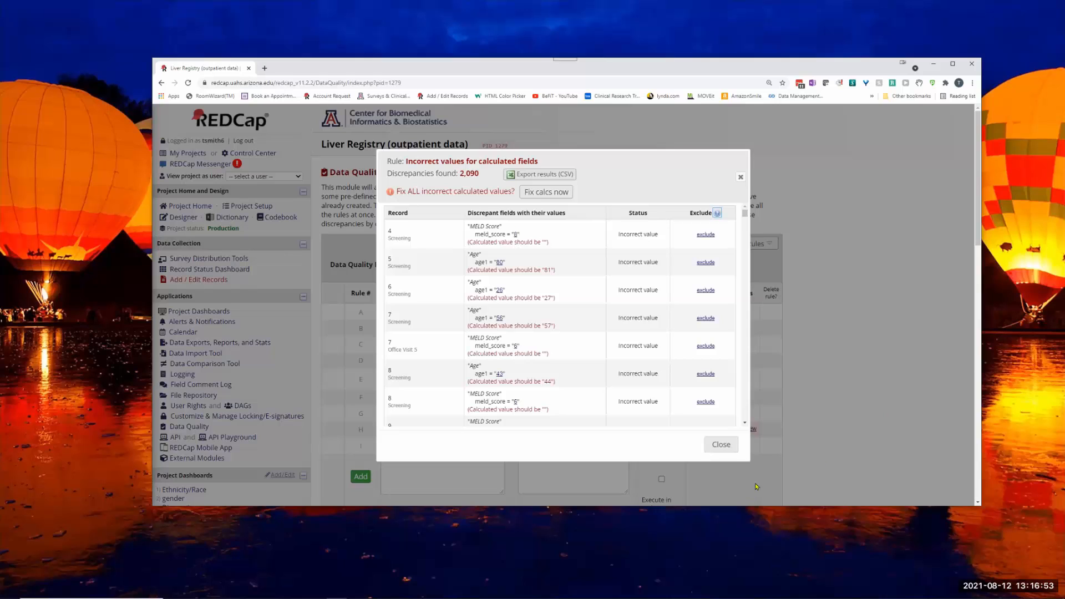
click(726, 449)
click(724, 449)
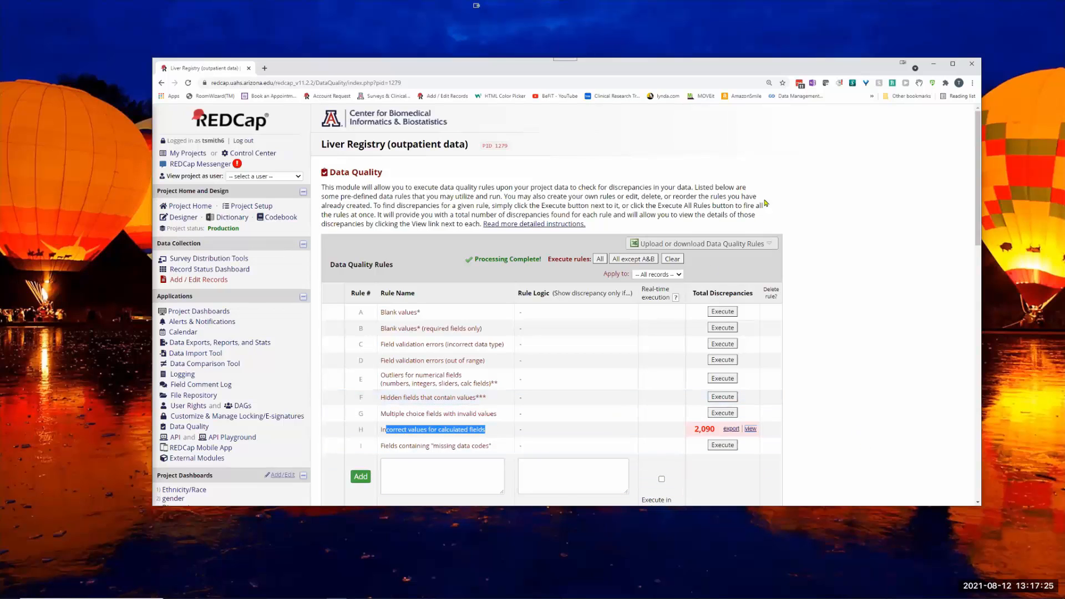
click(551, 41)
mouse_move(431, 589)
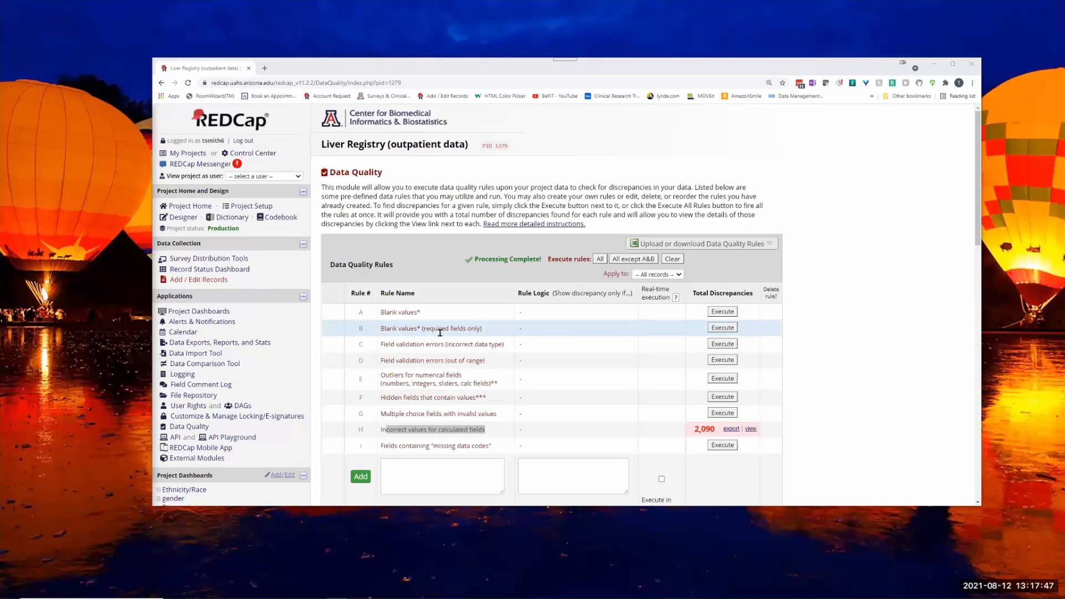
- Reopen the rule H discrepancies, and open the Online Designer of project 1279 in a new browser tab
click(751, 430)
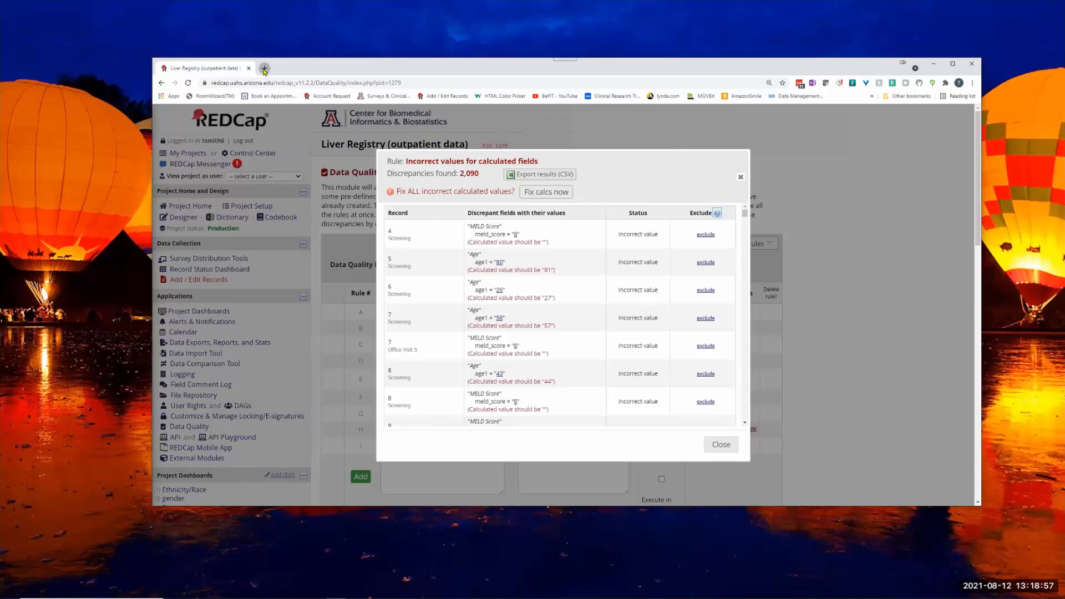
click(264, 68)
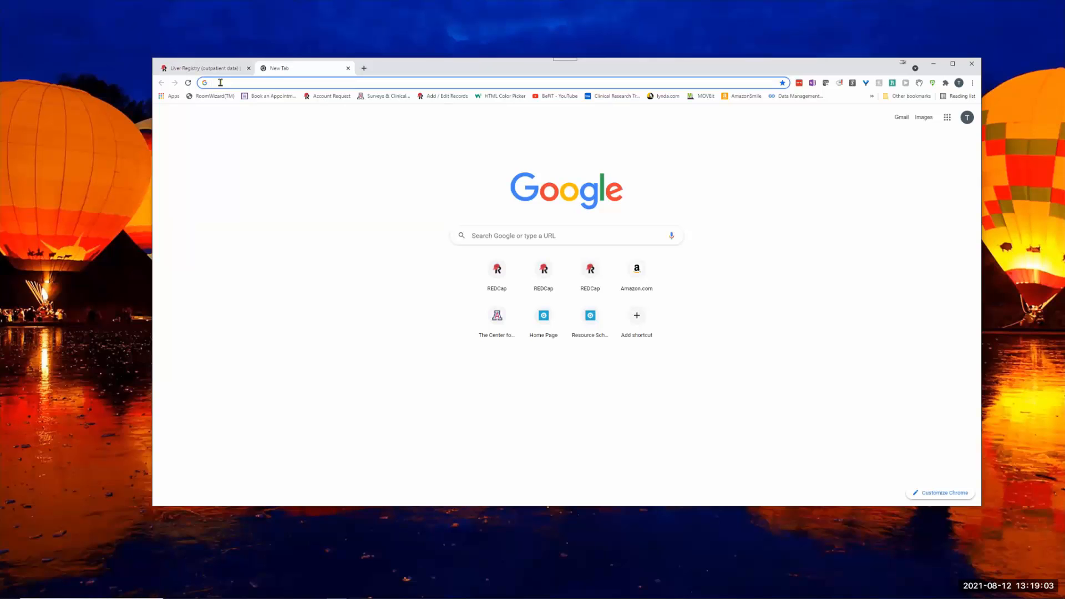
click(498, 271)
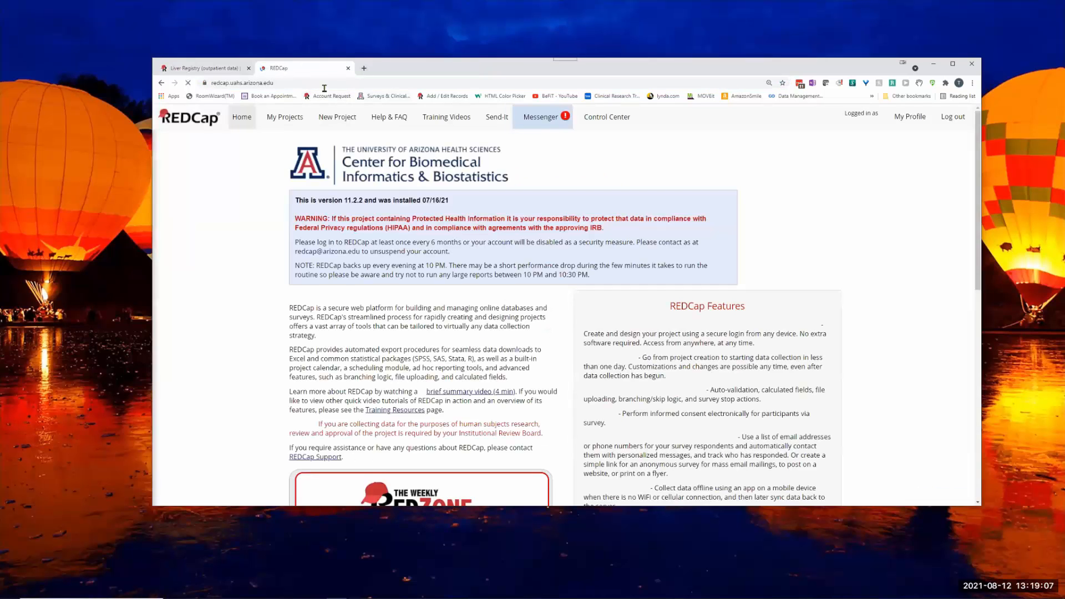
click(216, 69)
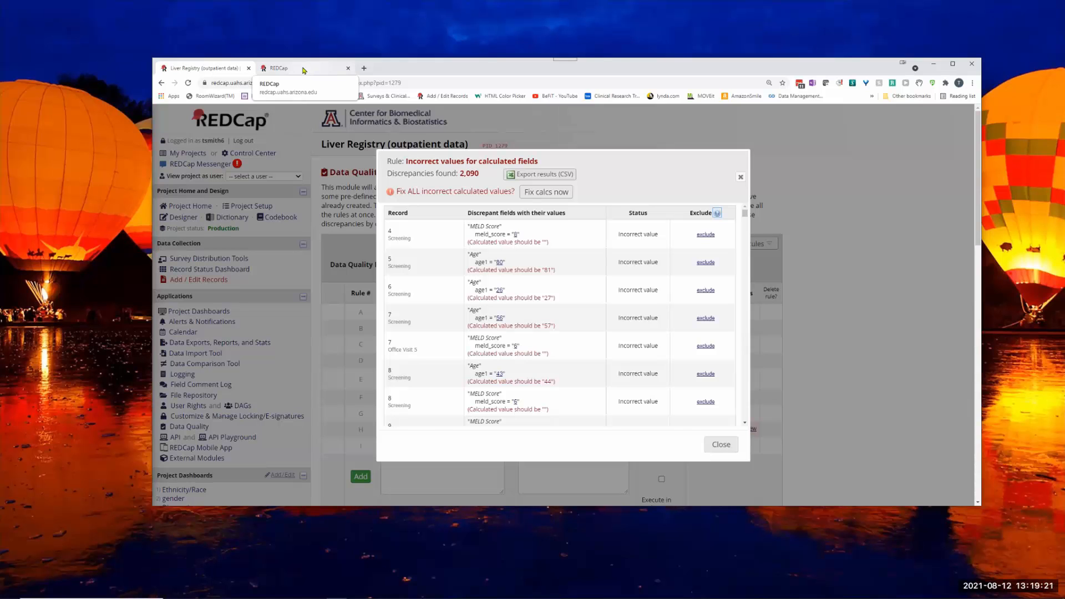
click(303, 69)
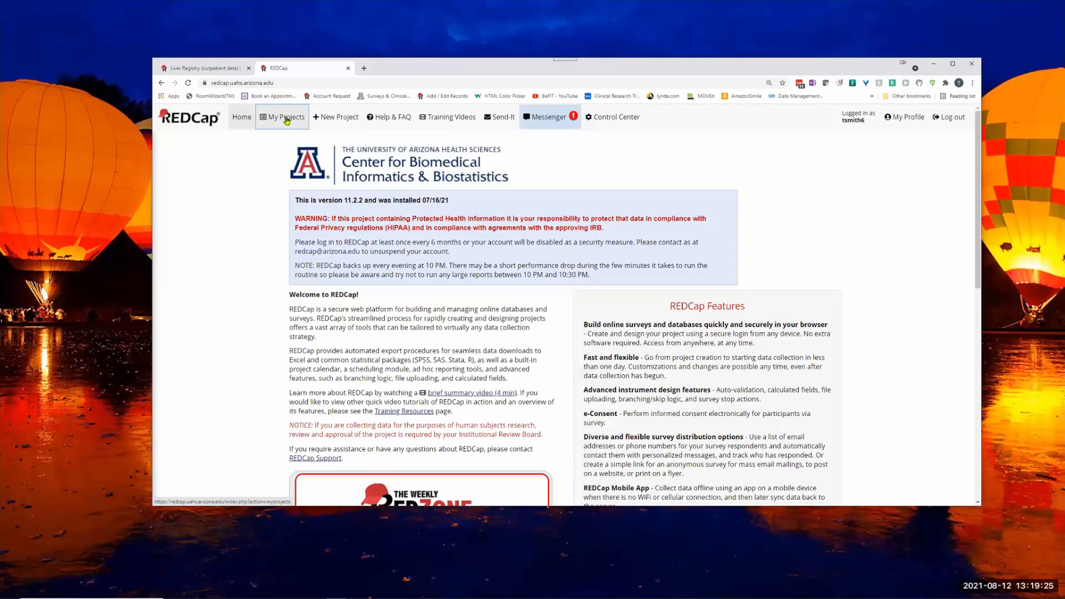
click(614, 118)
text(1279)
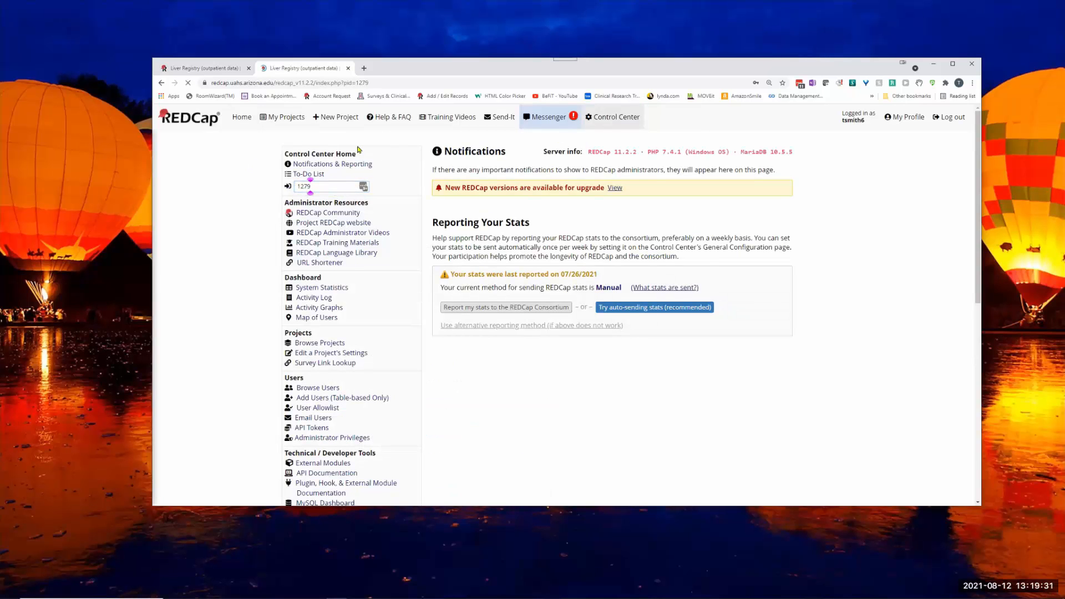
click(194, 218)
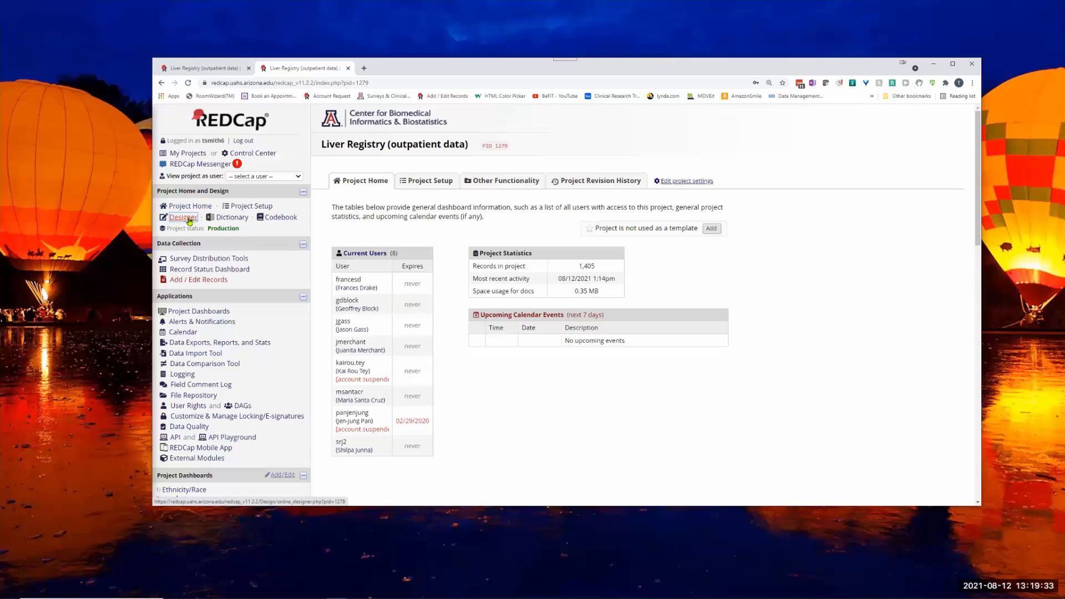
- Check the rule H discrepancies once more, and open the Cirrhosis Labs instrument in the Online Designer
click(212, 72)
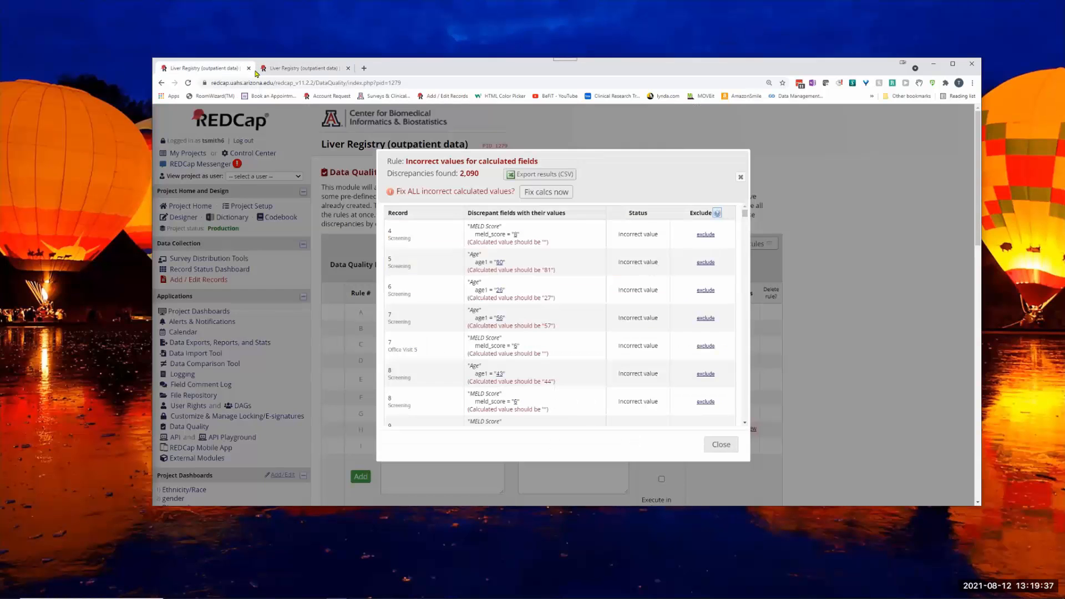
click(312, 71)
scroll(459, 435, down, 5)
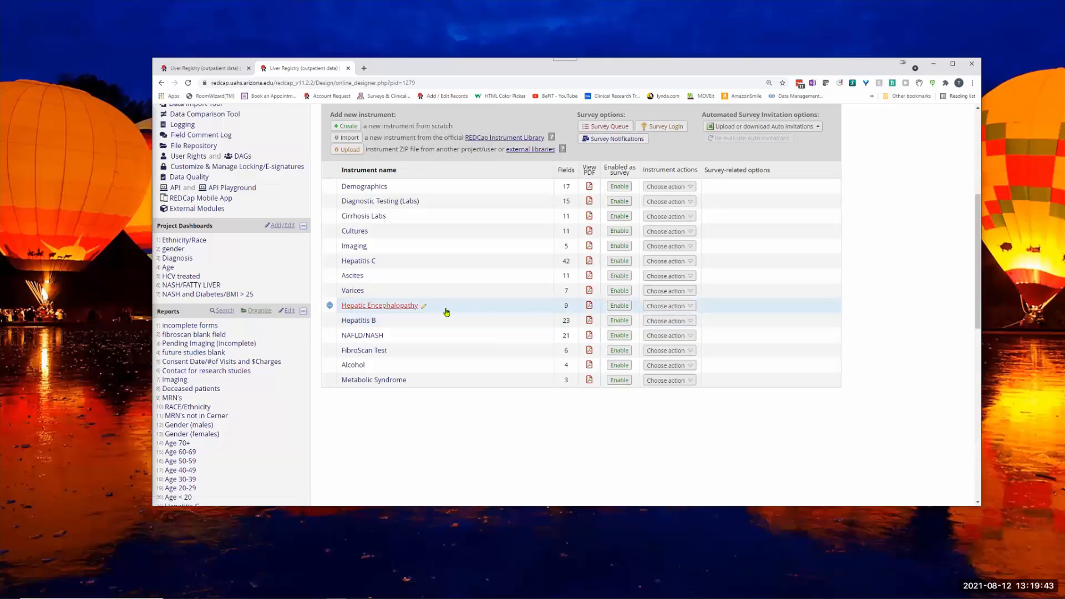
click(375, 220)
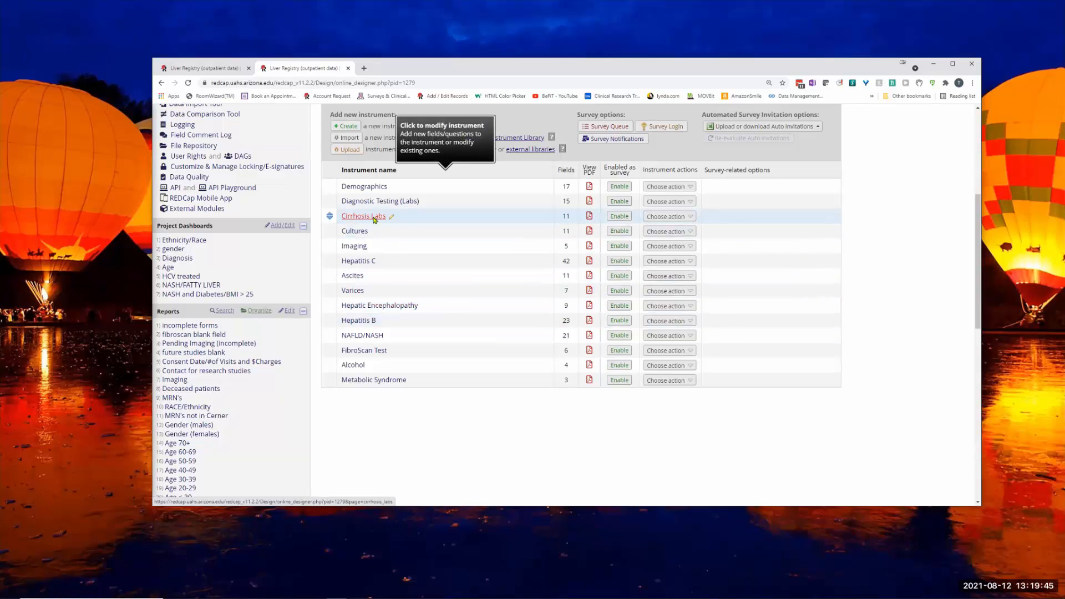
- View the calculation equation of the MELD Score field at the end of the Cirrhosis Labs instrument and close it
scroll(687, 344, down, 10)
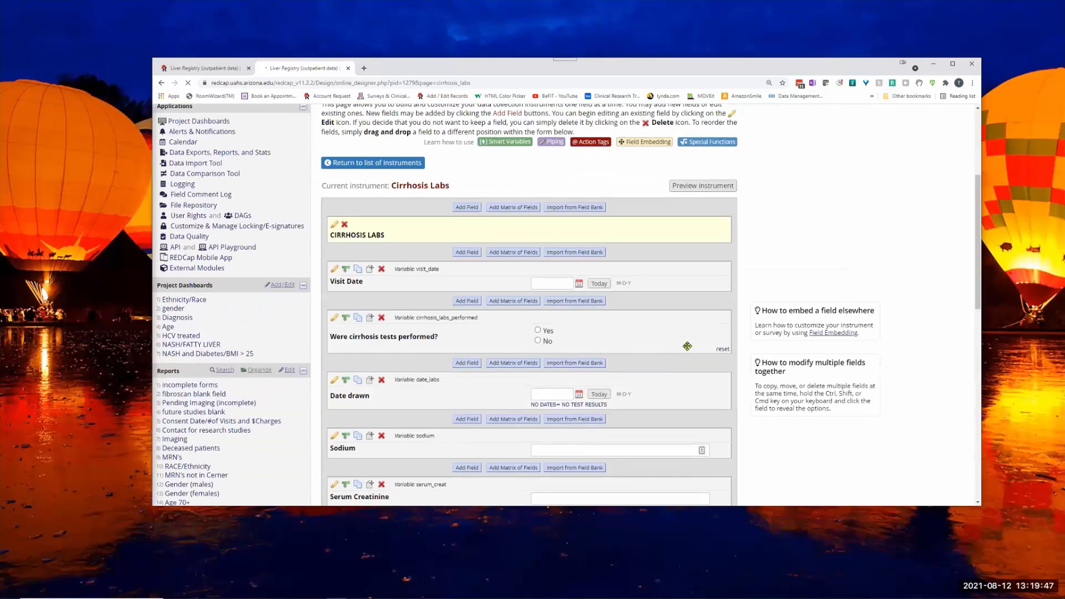
scroll(687, 344, down, 4)
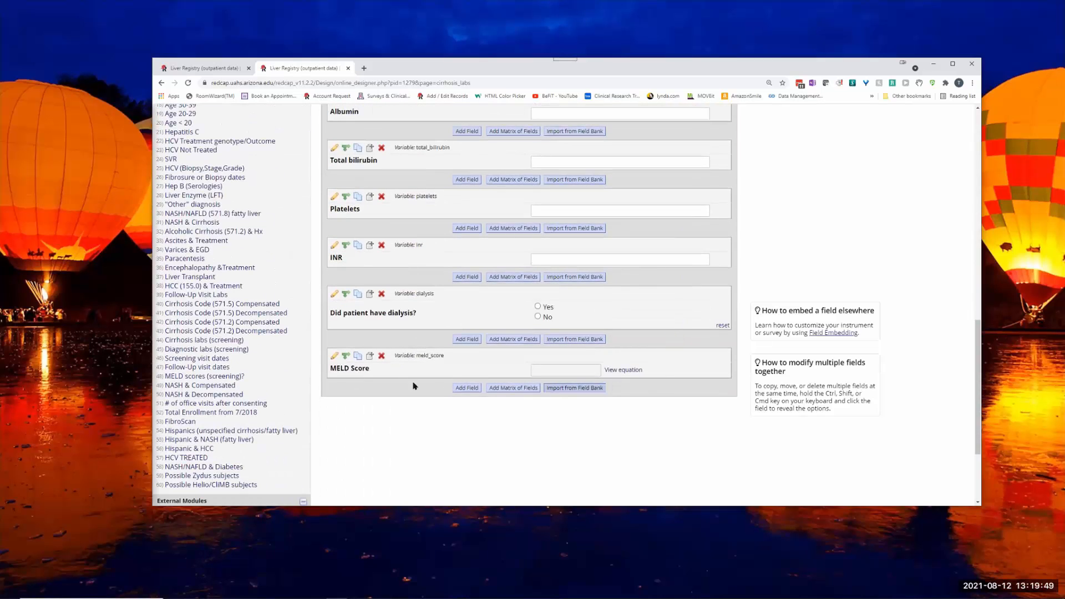
click(625, 372)
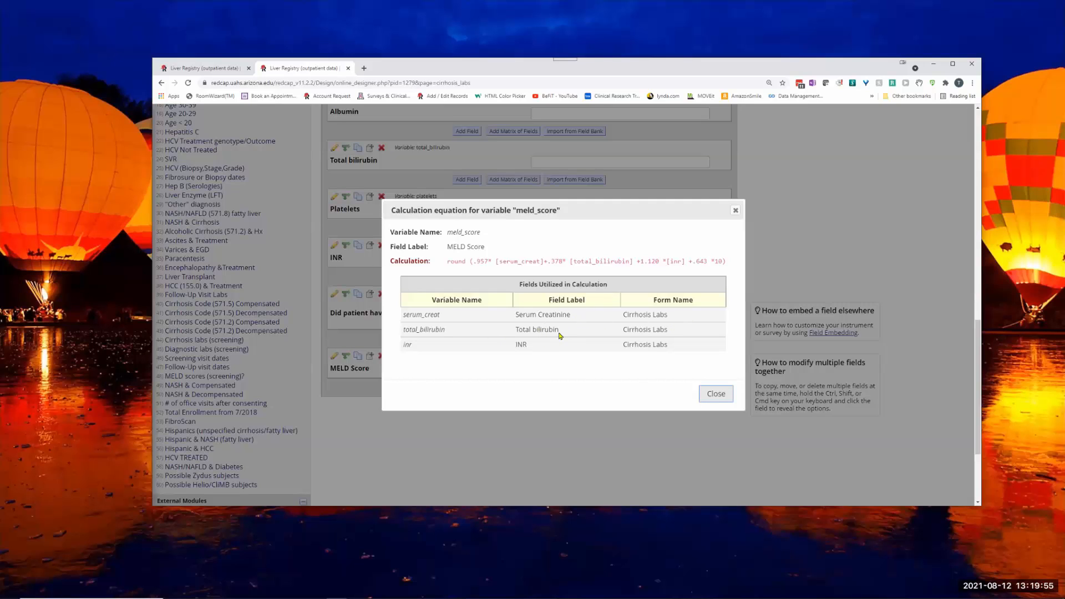
click(720, 397)
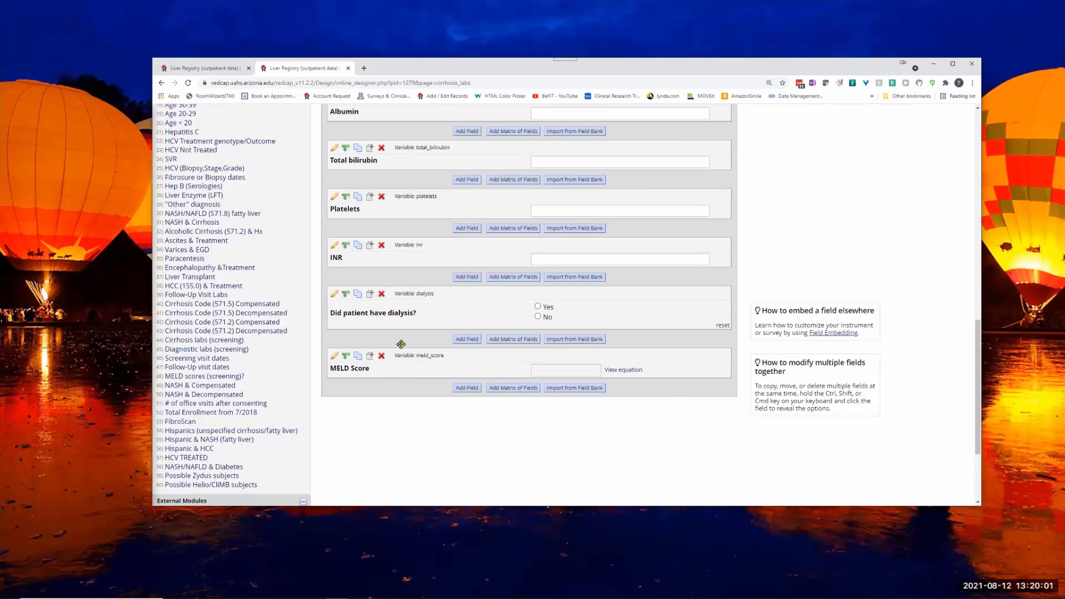
- Identify the first MELD Score discrepancy and open record 4's Cirrhosis Labs form for the Screening event through the Record Status Dashboard
scroll(401, 344, up, 15)
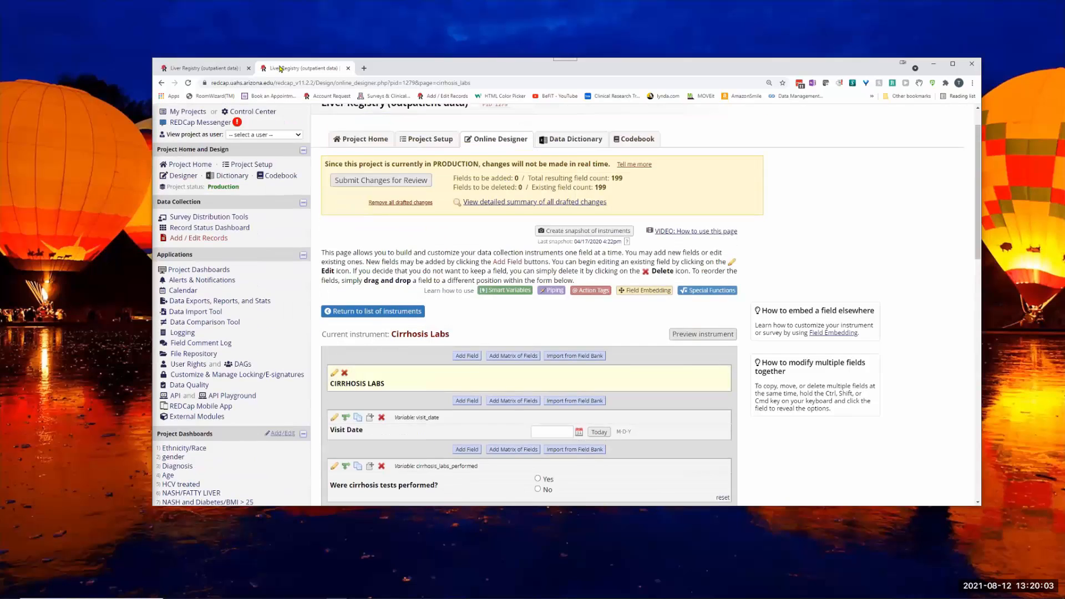
click(194, 70)
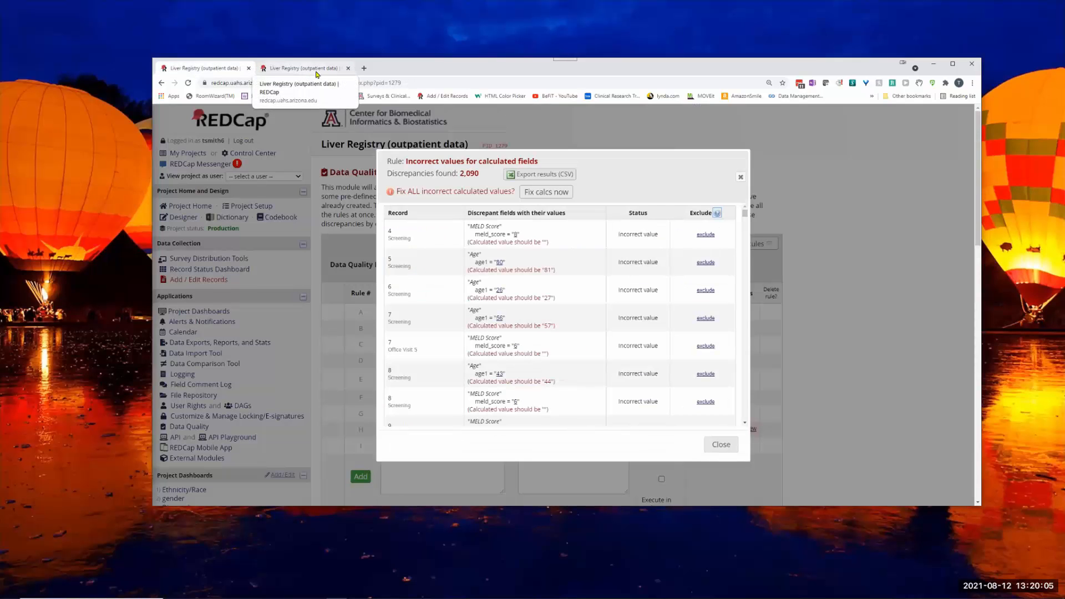
click(304, 68)
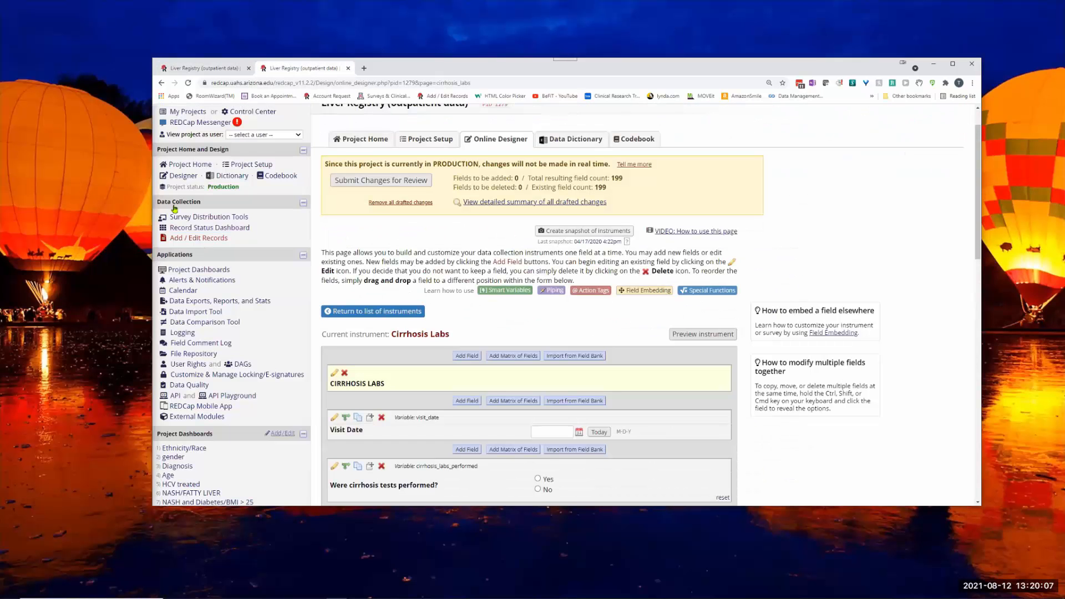
click(196, 228)
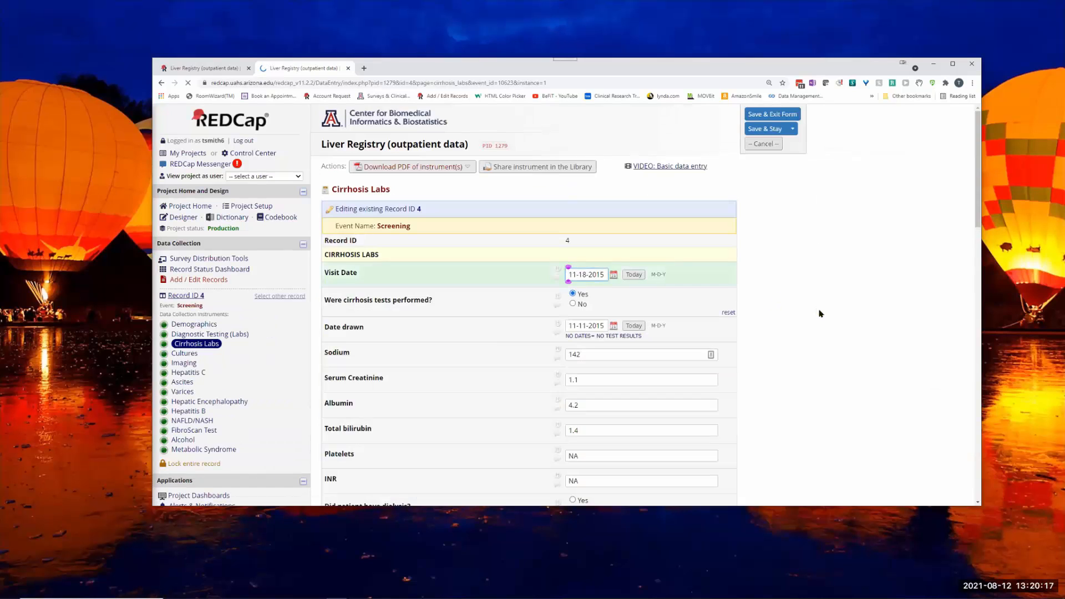
- Review record 4's lab values against the fields used in the MELD Score equation, and close the equation
scroll(821, 310, down, 3)
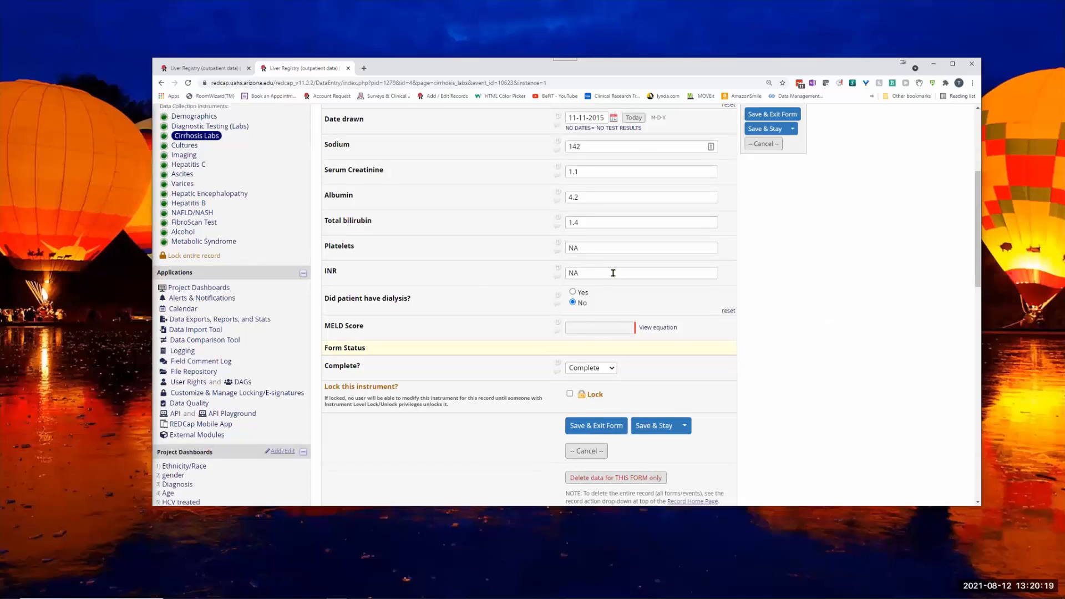
click(663, 328)
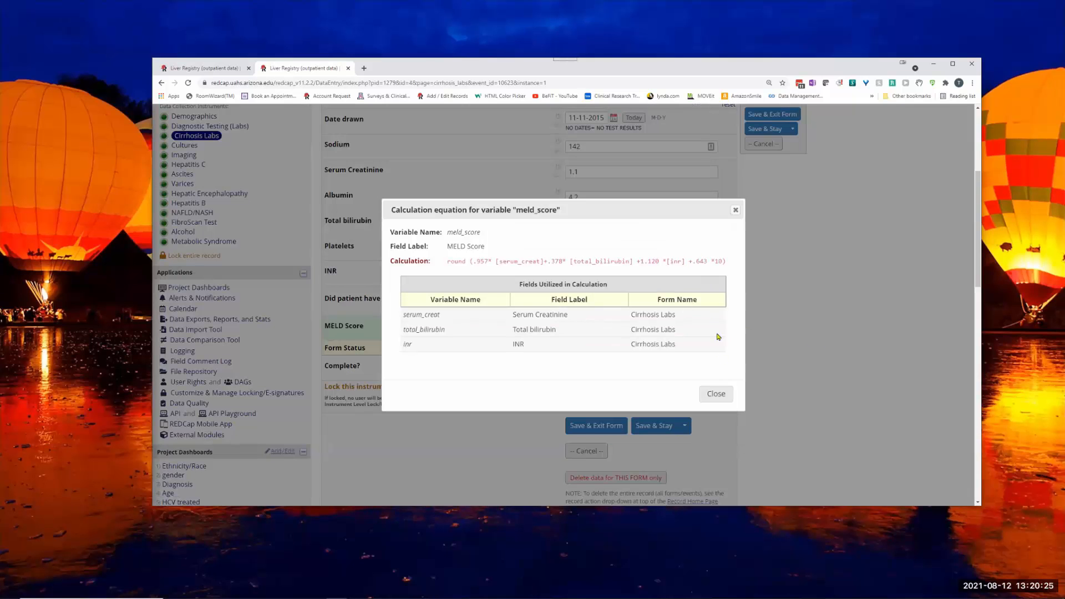
click(717, 395)
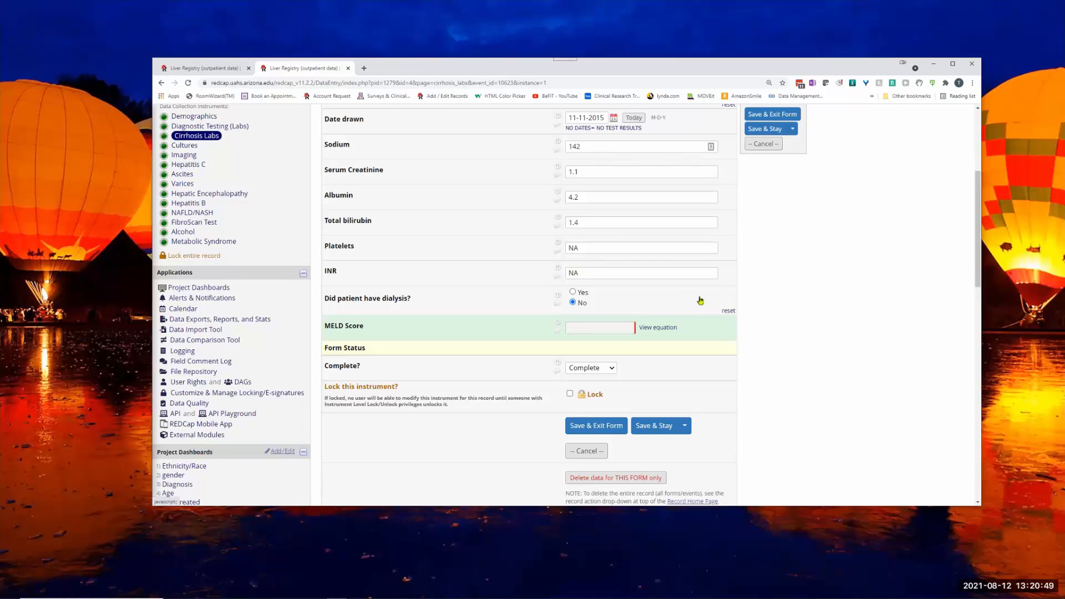
- Inspect the data history of record 4's INR field and of its MELD Score field, closing each history
click(557, 269)
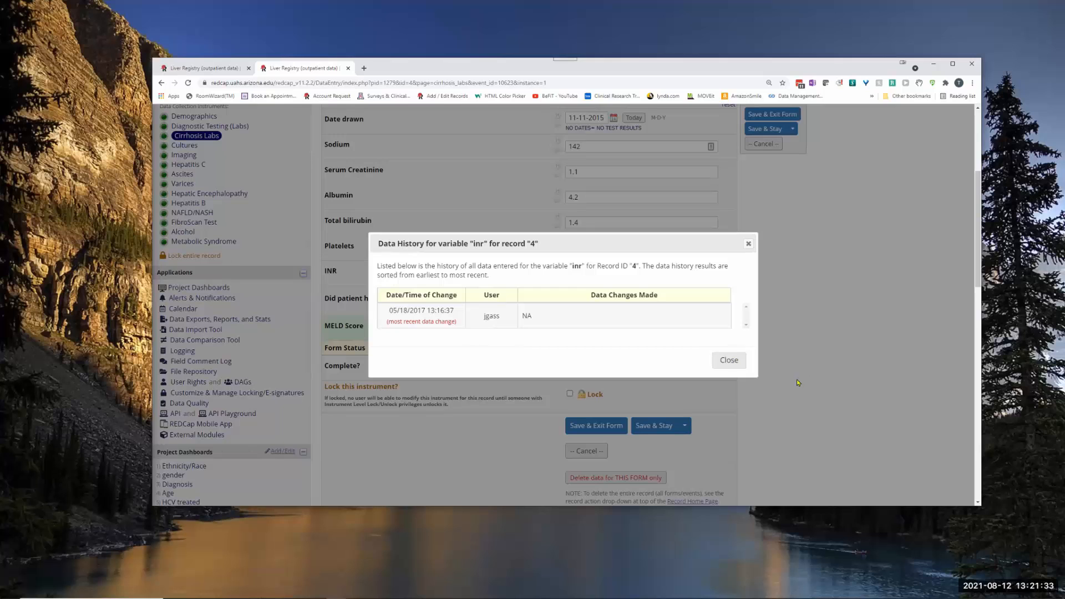
click(729, 360)
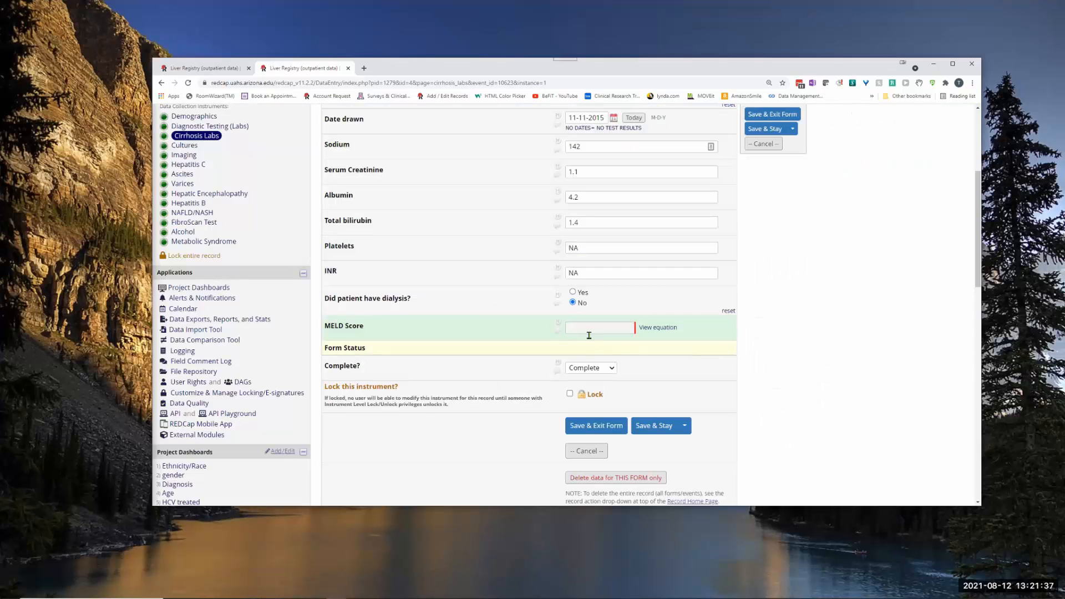
click(558, 324)
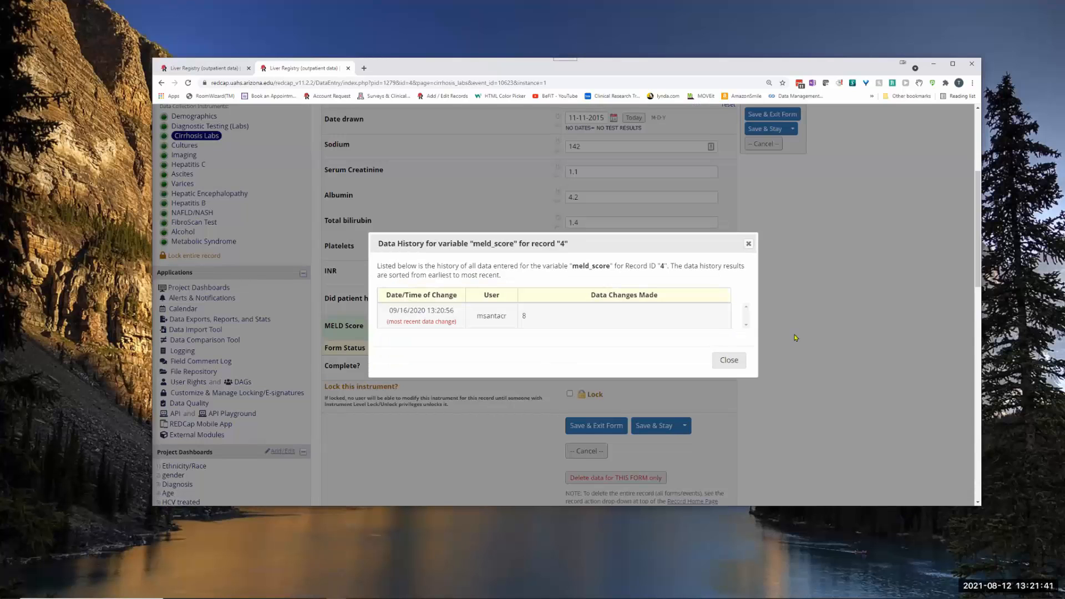
click(730, 360)
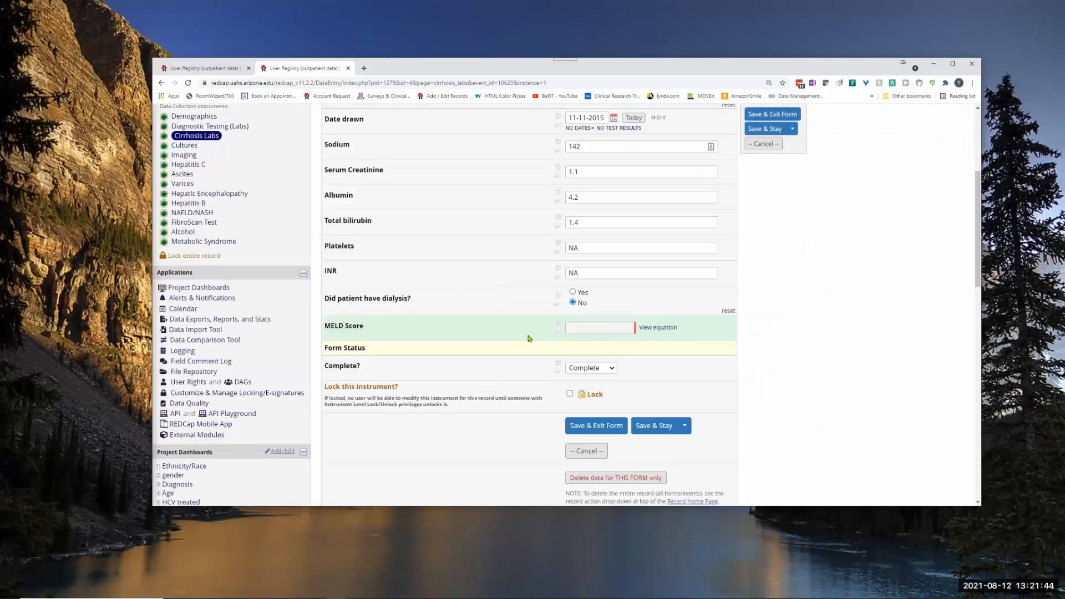
click(558, 323)
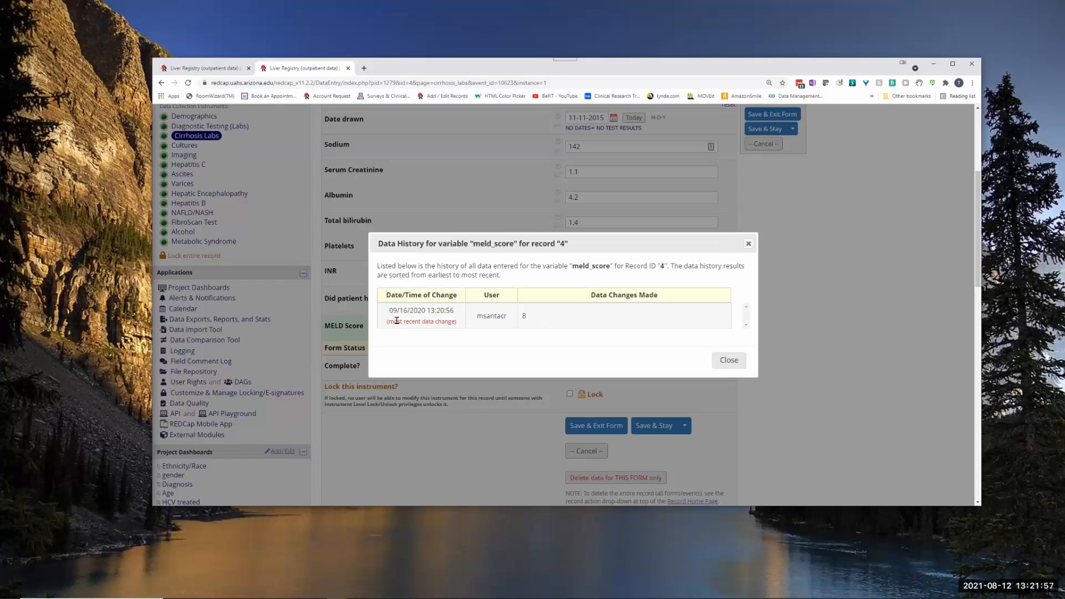
click(729, 361)
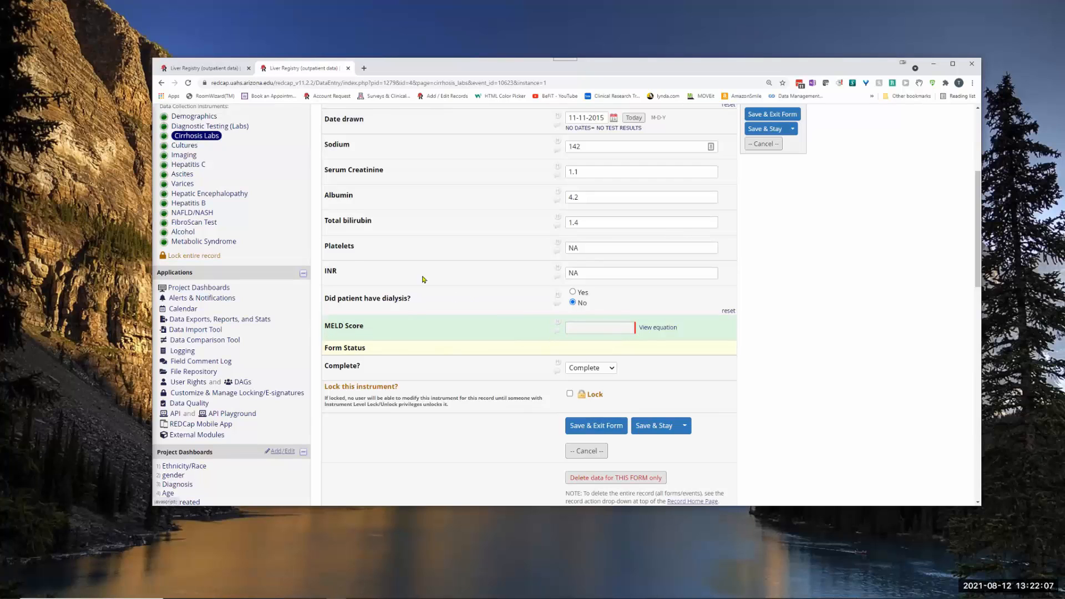
- Compare record 4's MELD Score and lab fields with its entry in the rule H discrepancies, ending on the Cirrhosis Labs form
scroll(247, 310, up, 3)
scroll(233, 405, down, 2)
scroll(233, 406, down, 2)
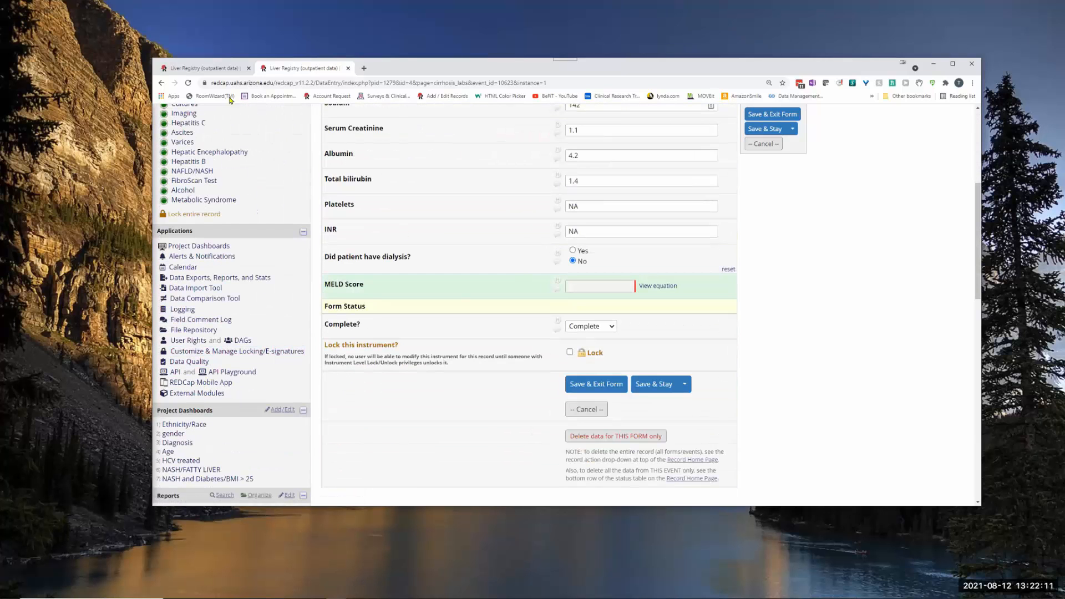
click(190, 67)
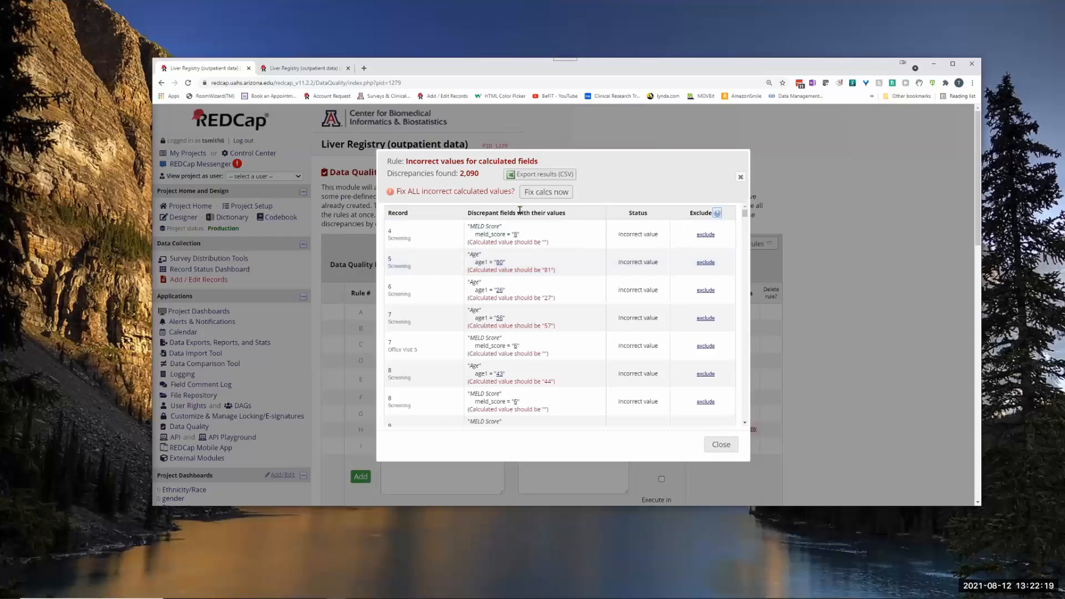
click(288, 69)
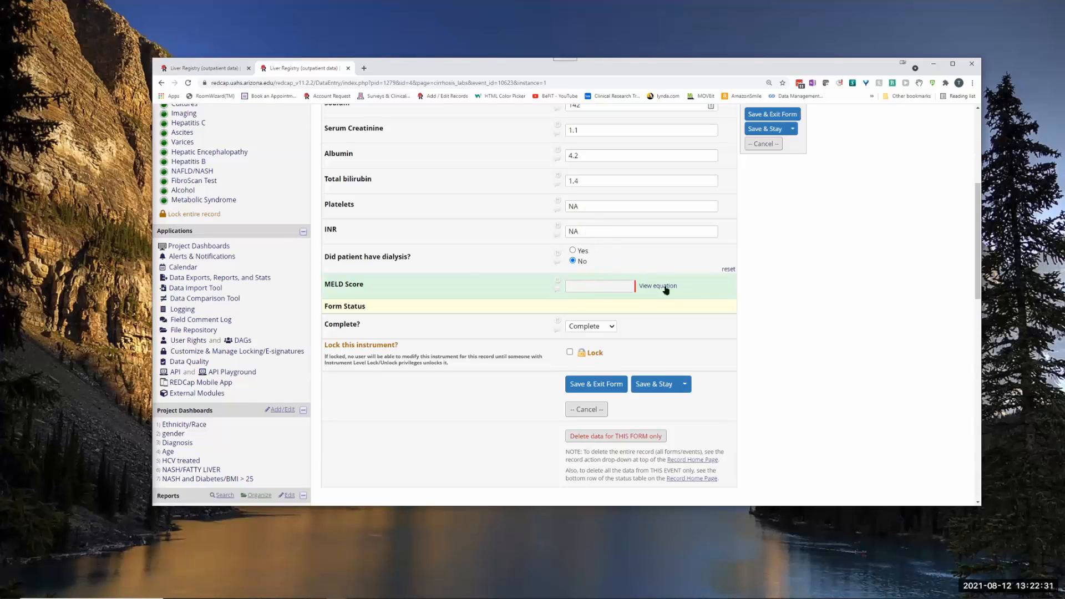
click(210, 67)
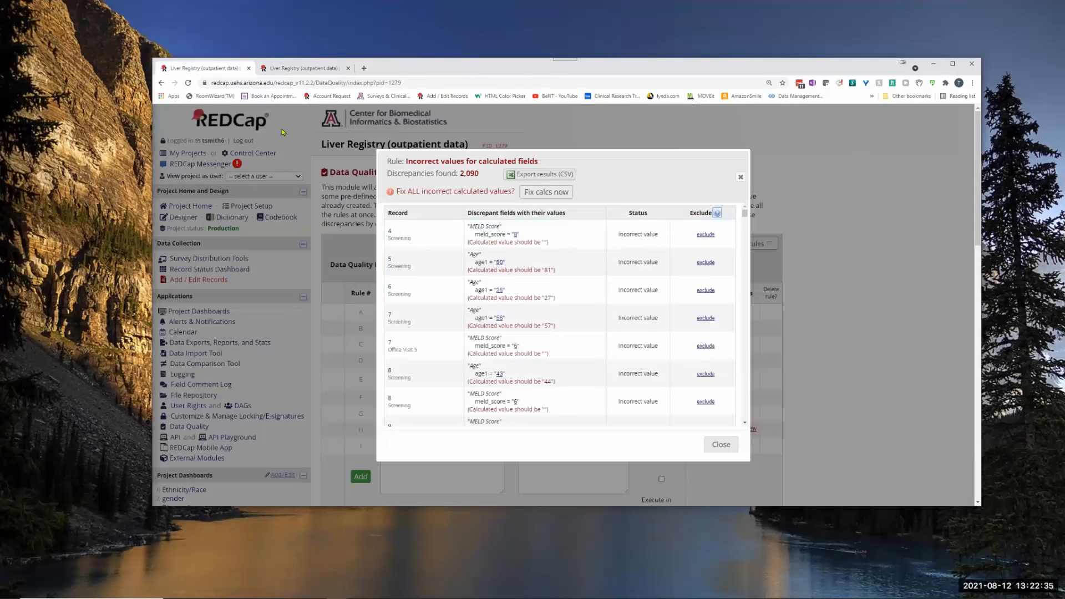
click(281, 67)
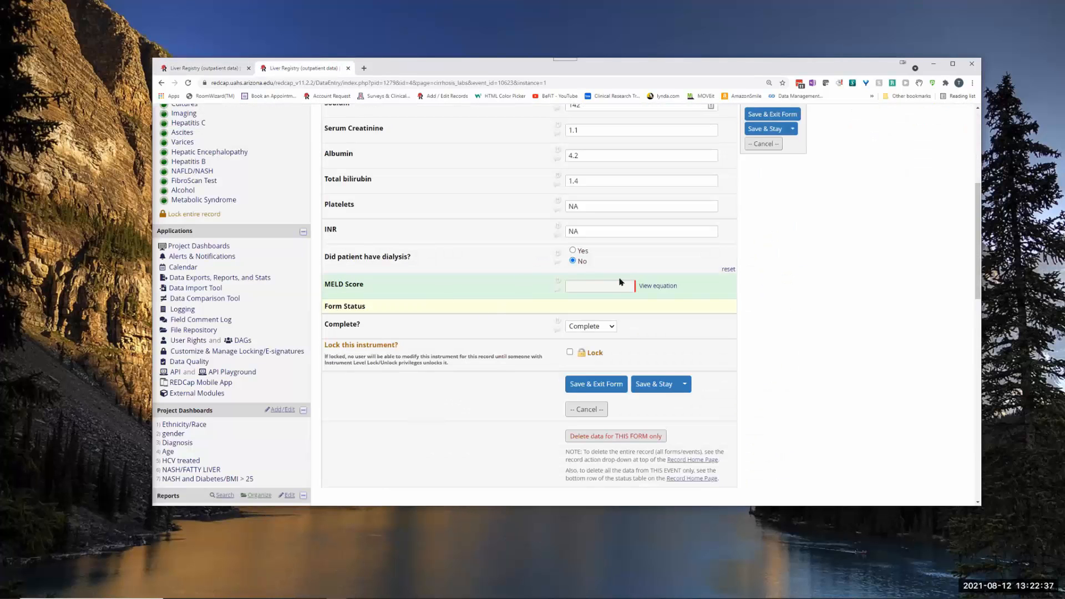